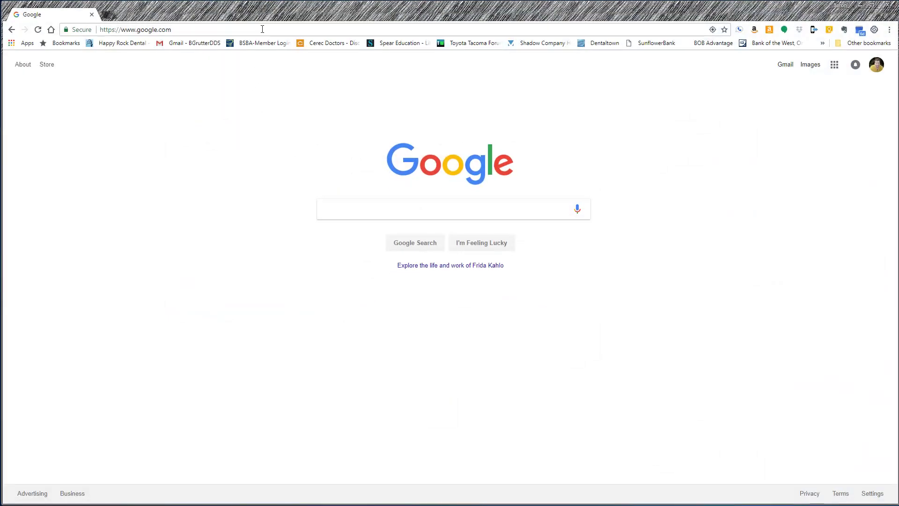
Step: Open the blueskyplan.com website in the browser
left_click(262, 29)
type("bluesky")
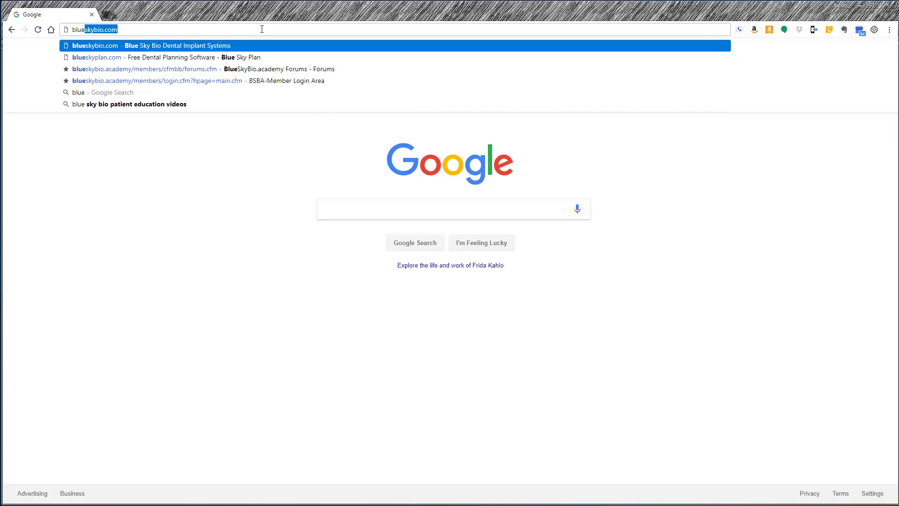
type("plan")
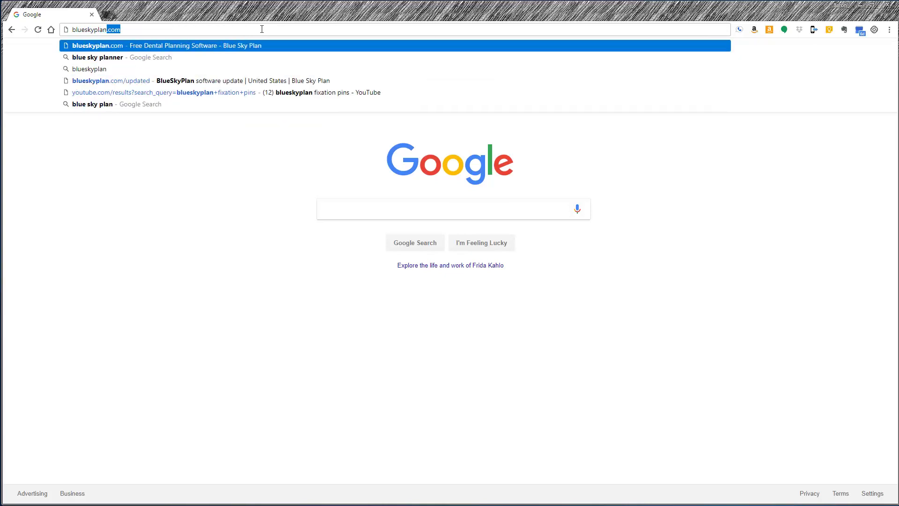
key("Return")
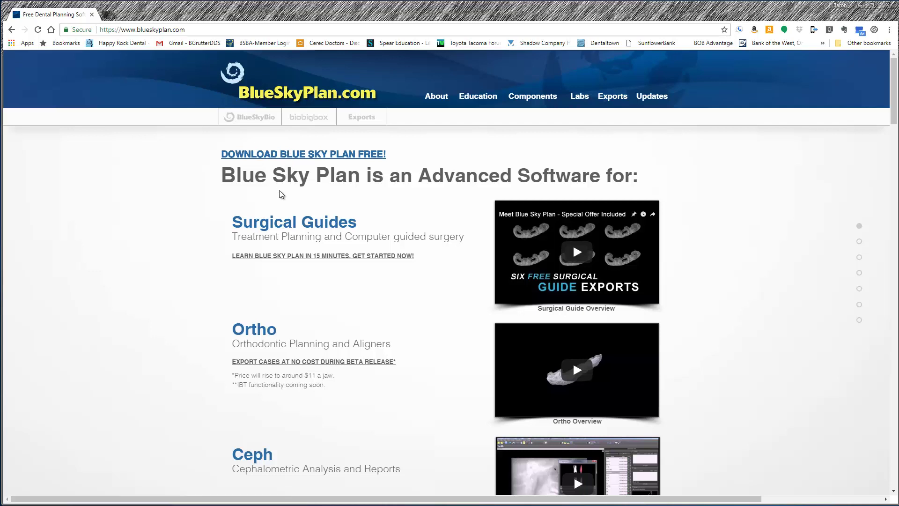
Step: Switch to the Blue Sky Plan application and change from the Orthodontics module to the Viewing mode of Surgical Guide
key("alt+Tab")
key("alt+Tab")
key("alt+Tab")
key("alt+shift+Tab")
key("alt+shift+Tab")
key("alt+Tab")
key("alt+Tab")
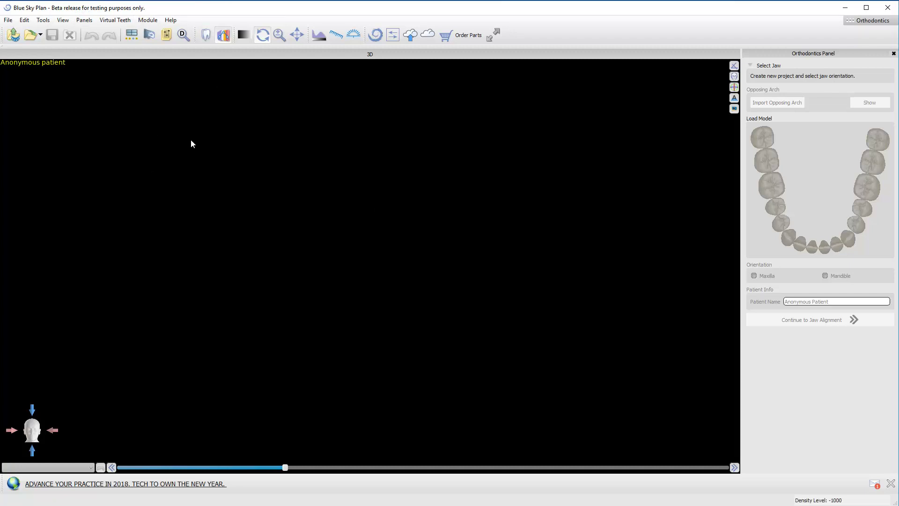
left_click(147, 20)
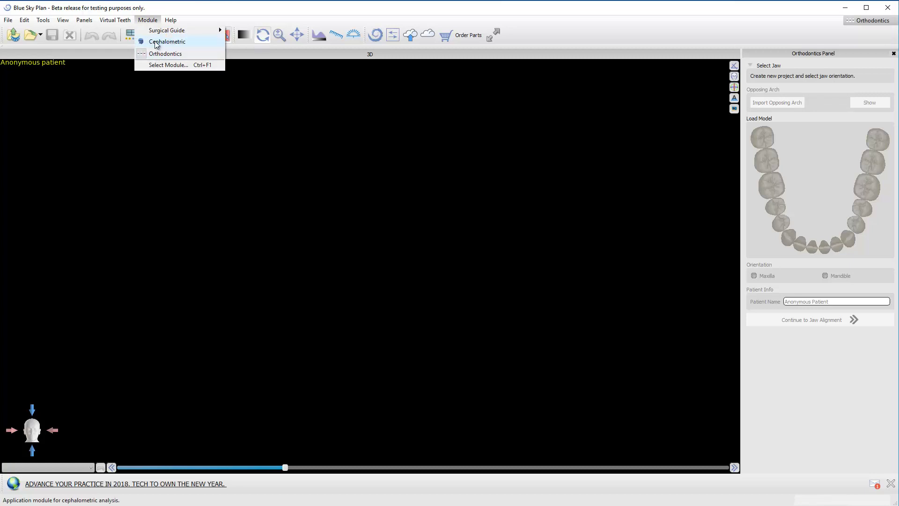
mouse_move(157, 34)
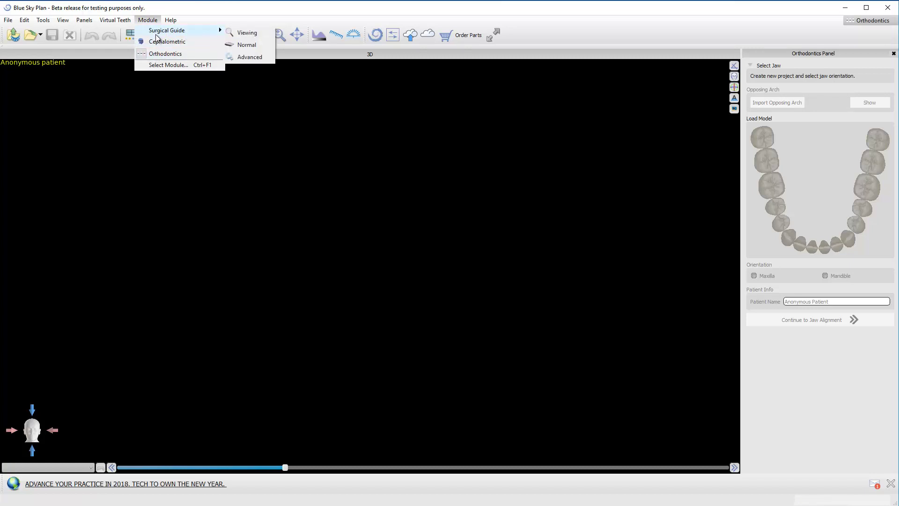
left_click(251, 33)
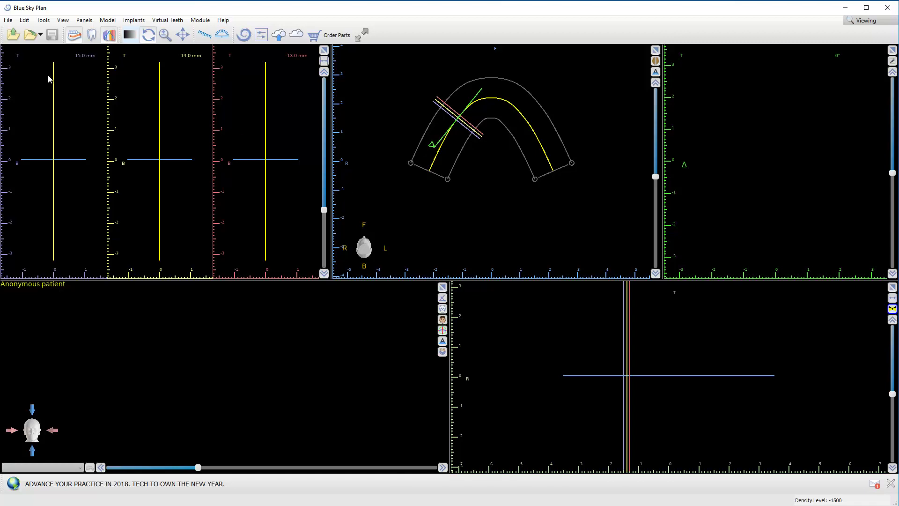
Step: Try the MPR perspective for the workspace and return to the Implant Tangential 3 perspective
left_click(63, 20)
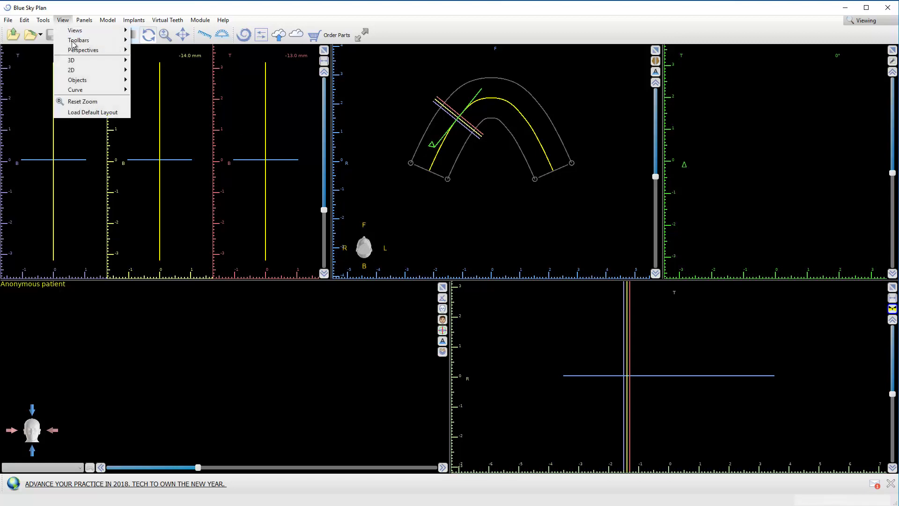
mouse_move(100, 51)
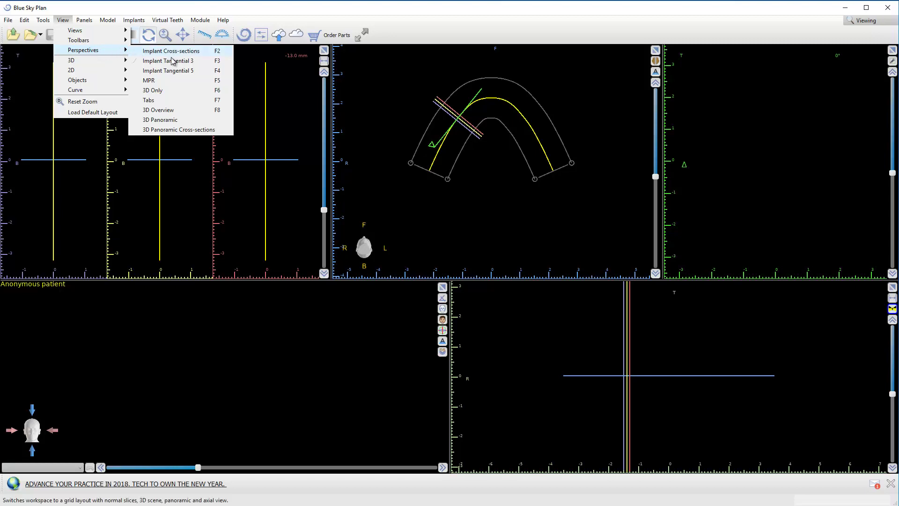
left_click(152, 82)
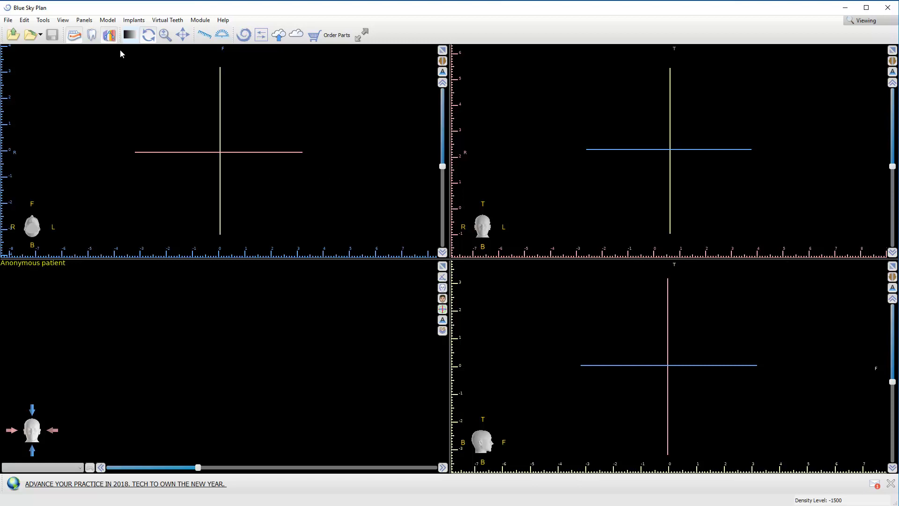
left_click(63, 21)
mouse_move(110, 50)
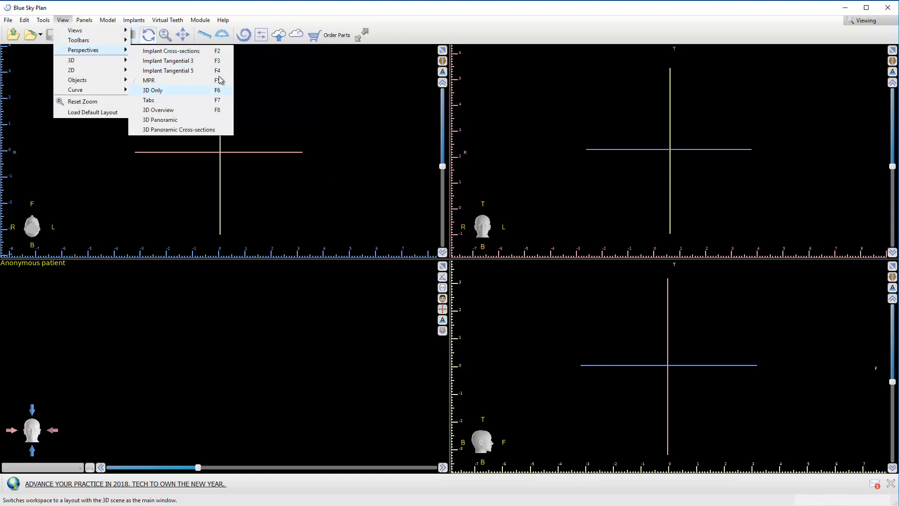
left_click(178, 63)
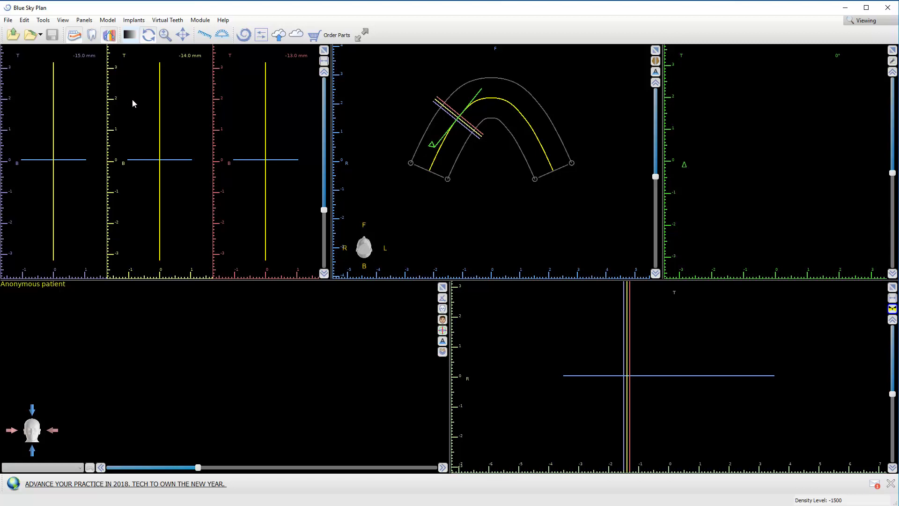
left_click(12, 21)
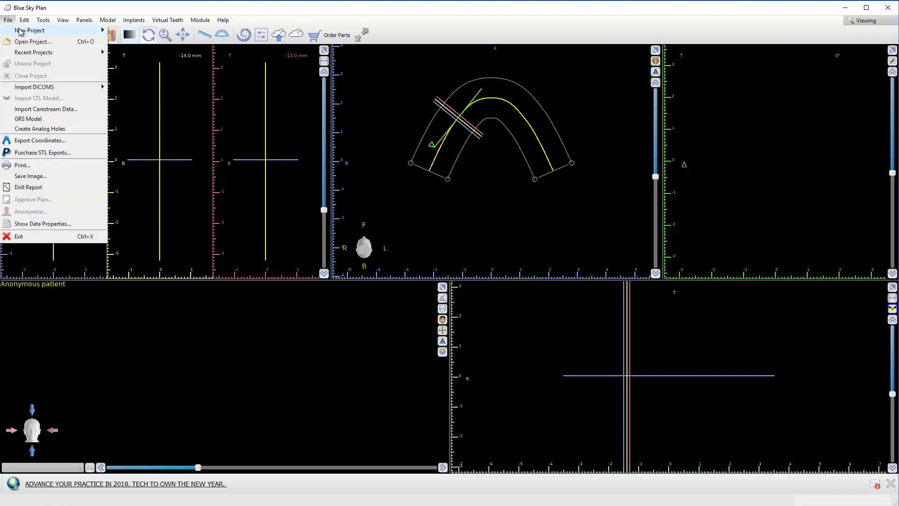
mouse_move(21, 32)
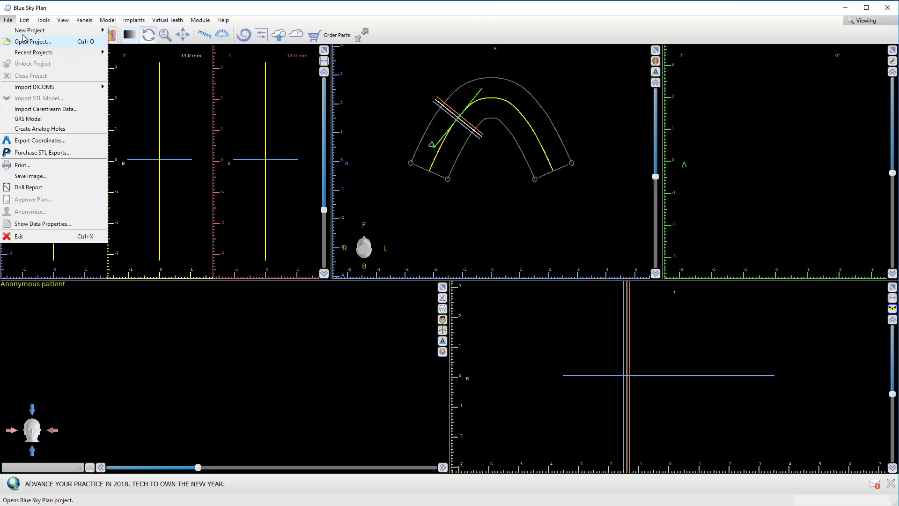
left_click(104, 76)
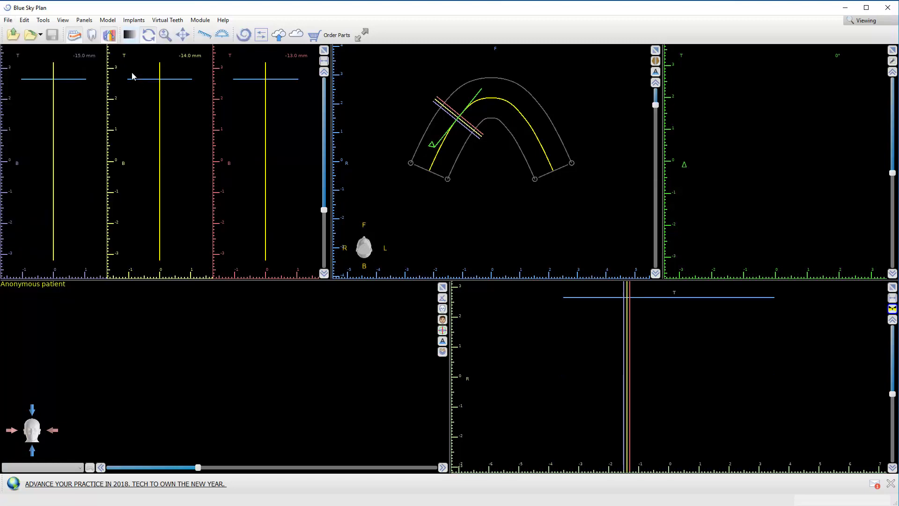
Step: Load the DICOM data for a new project from the DICOMRM folder inside Desktop, Example, Example DICOM
left_click(13, 36)
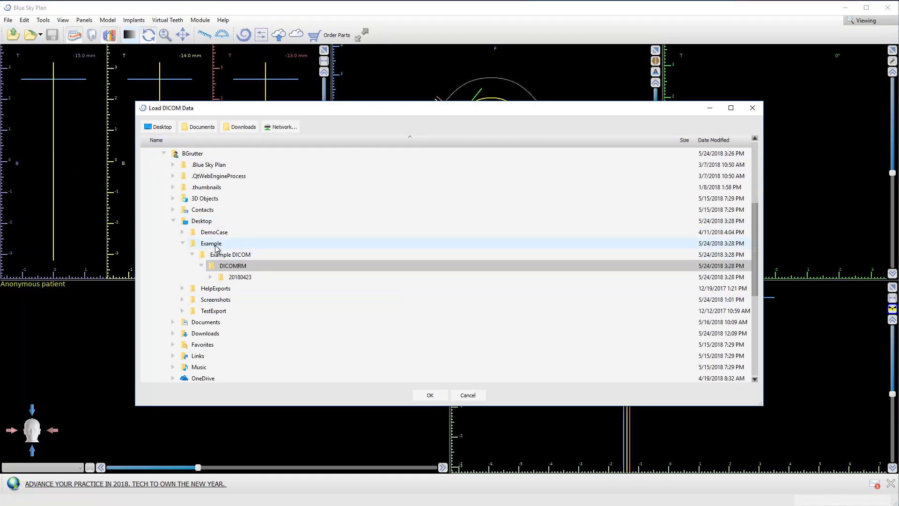
left_click(216, 244)
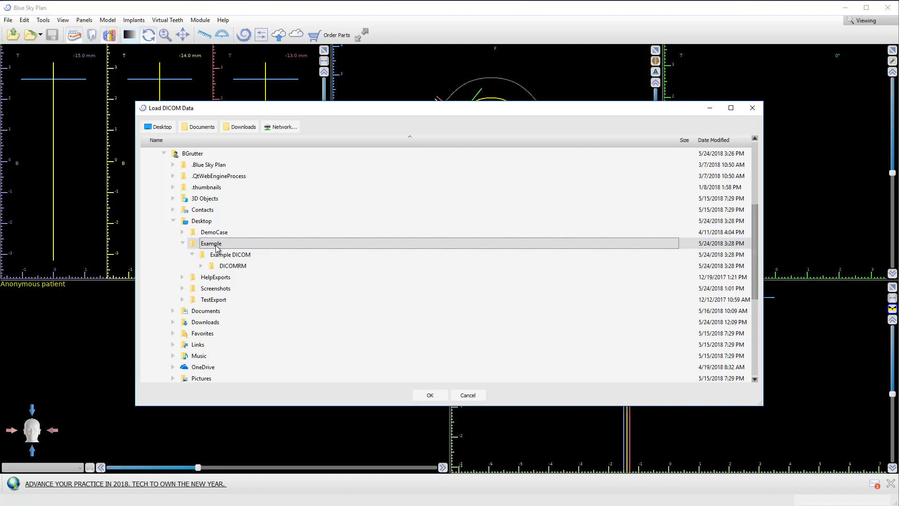
left_click(227, 265)
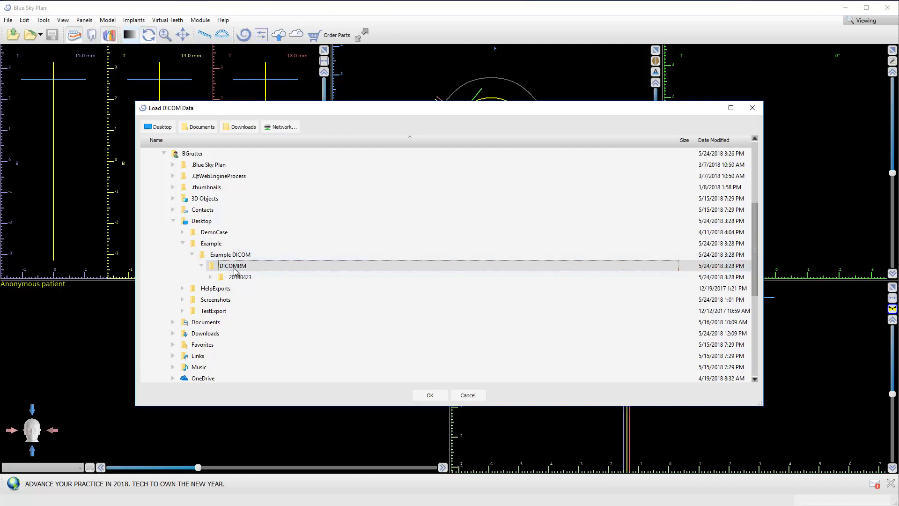
key("alt+Tab")
key("alt+Tab")
key("alt+Tab")
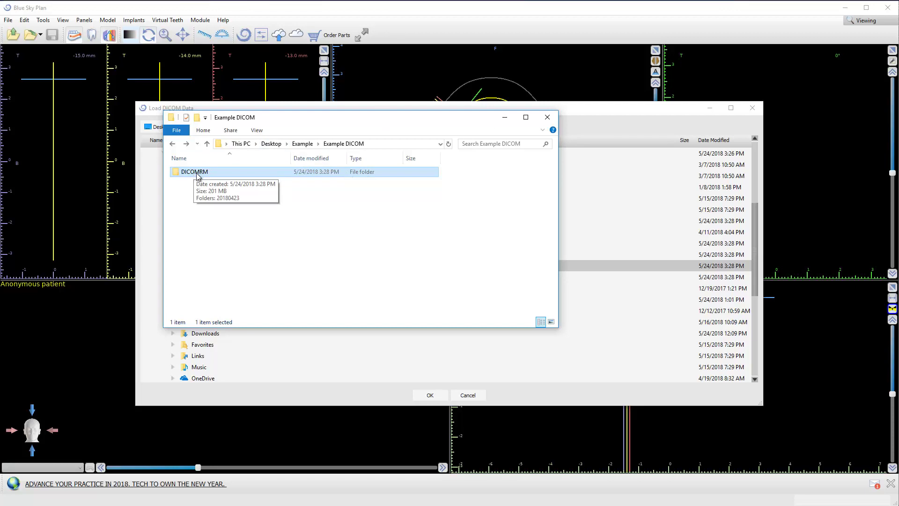
left_click(505, 118)
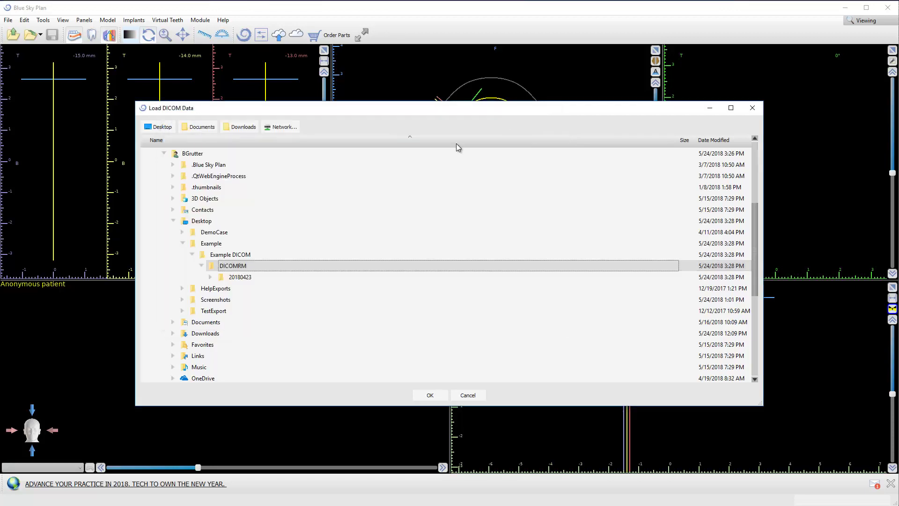
left_click(237, 277)
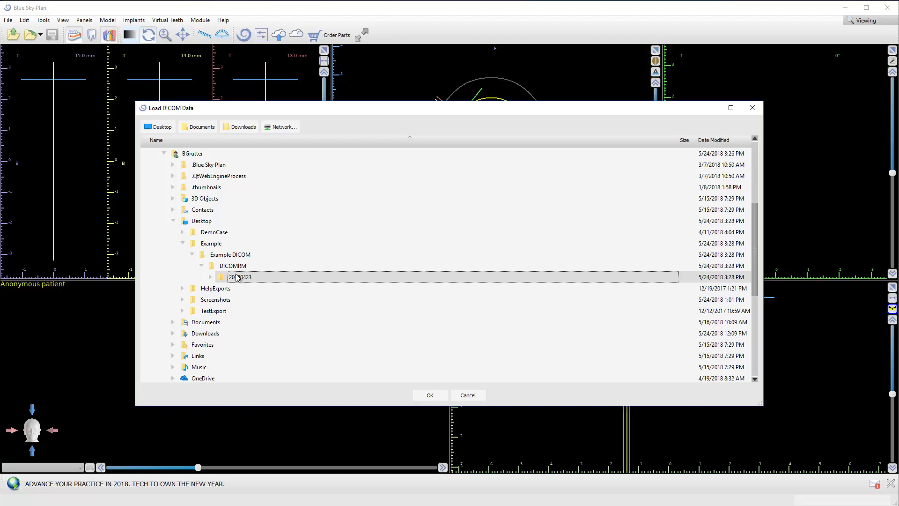
left_click(231, 267)
left_click(430, 395)
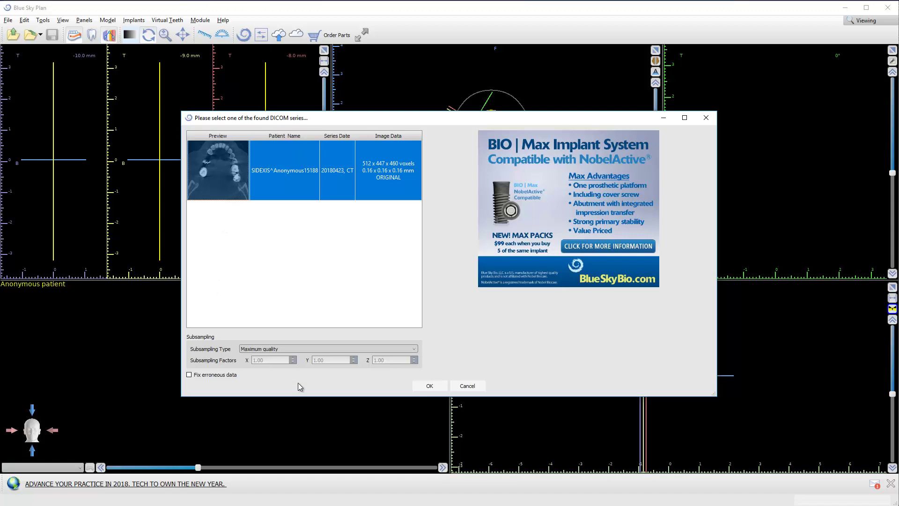
Step: Accept the found CT series at maximum quality and rotate the dataset slightly clockwise in the YZ view to level the bite
left_click(439, 388)
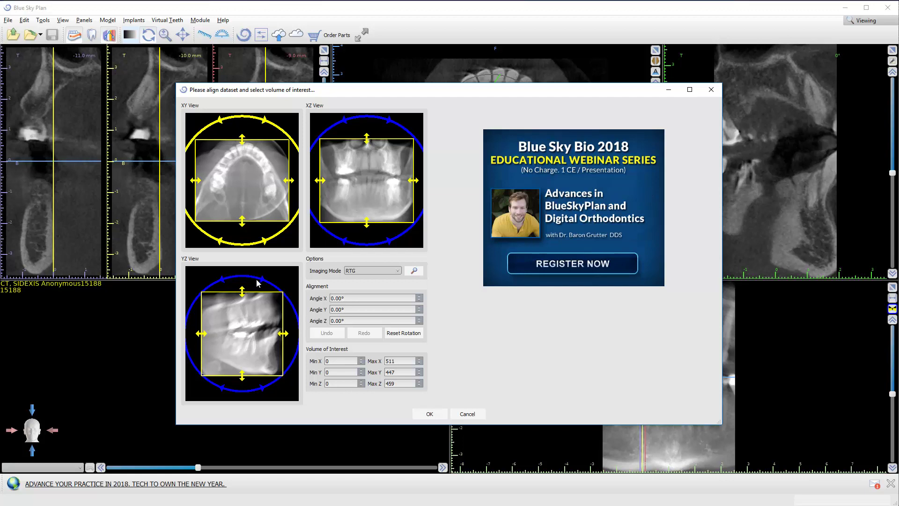
mouse_move(258, 284)
left_mouse_down()
mouse_move(269, 294)
mouse_move(237, 280)
mouse_move(260, 290)
left_mouse_up()
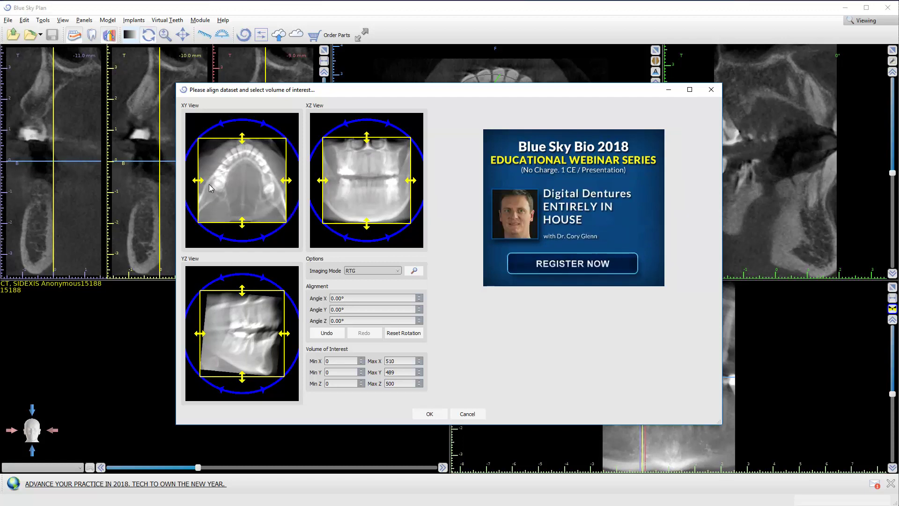
left_click_drag(196, 185, 197, 186)
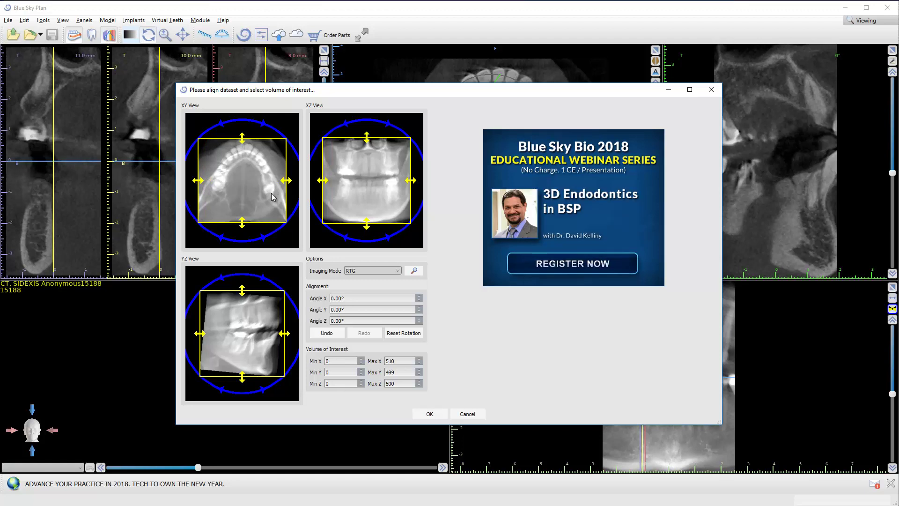
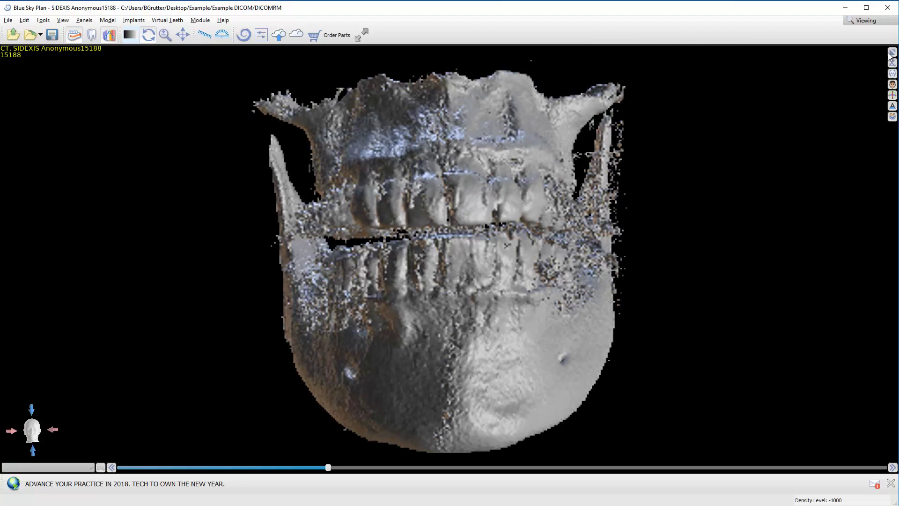
Step: Examine the jaws from both sides in the maximized 3D view, raise the rendering threshold slightly, and restore the multi-view layout
left_click(892, 52)
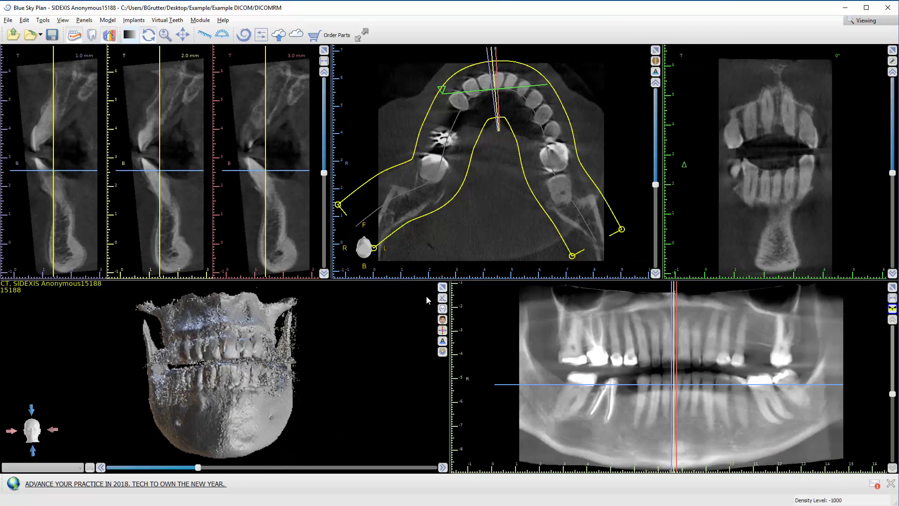
left_click(442, 286)
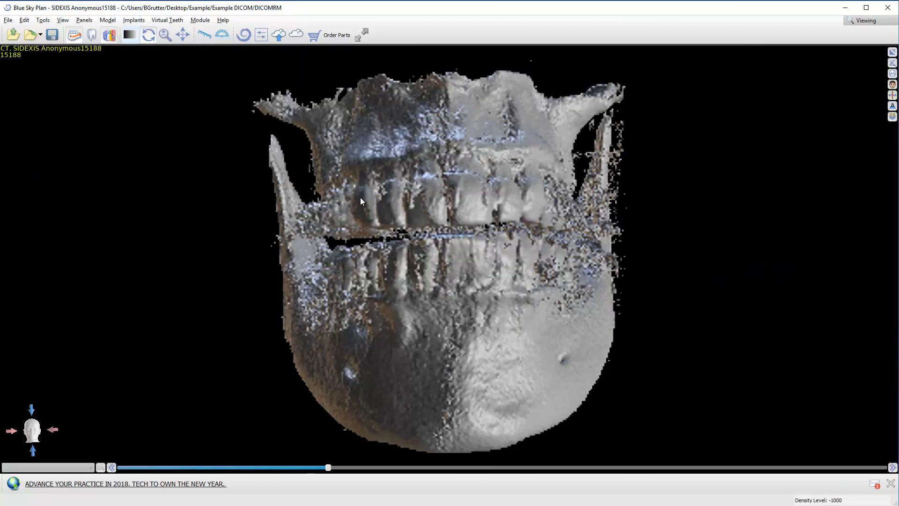
left_click_drag(702, 254, 353, 410)
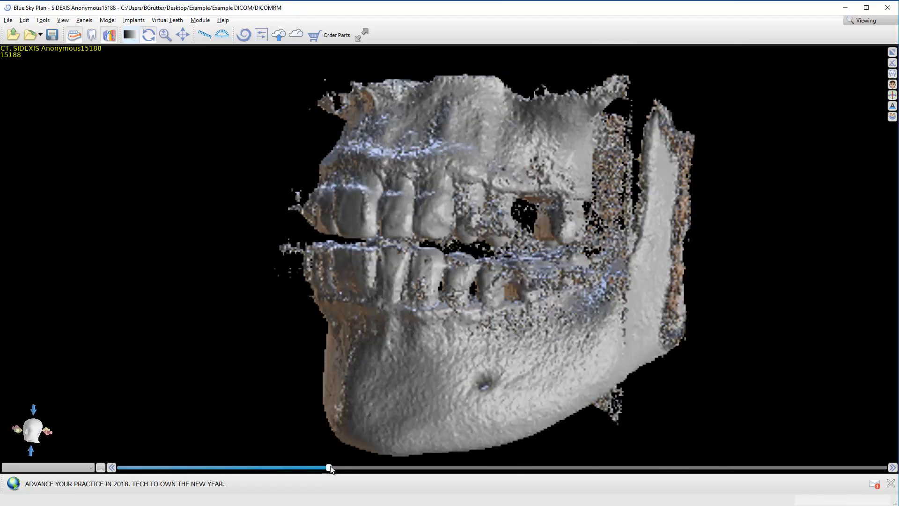
left_click_drag(330, 468, 378, 467)
left_click_drag(227, 357, 562, 262)
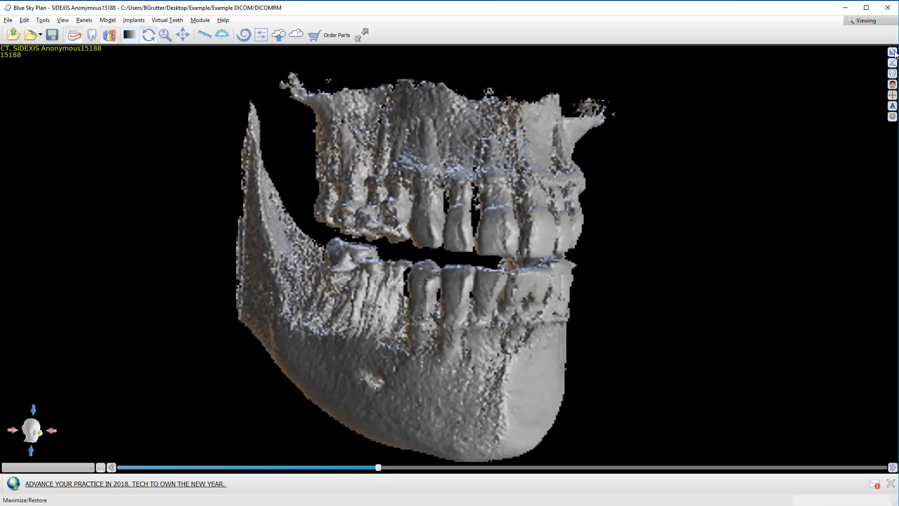
left_click(892, 52)
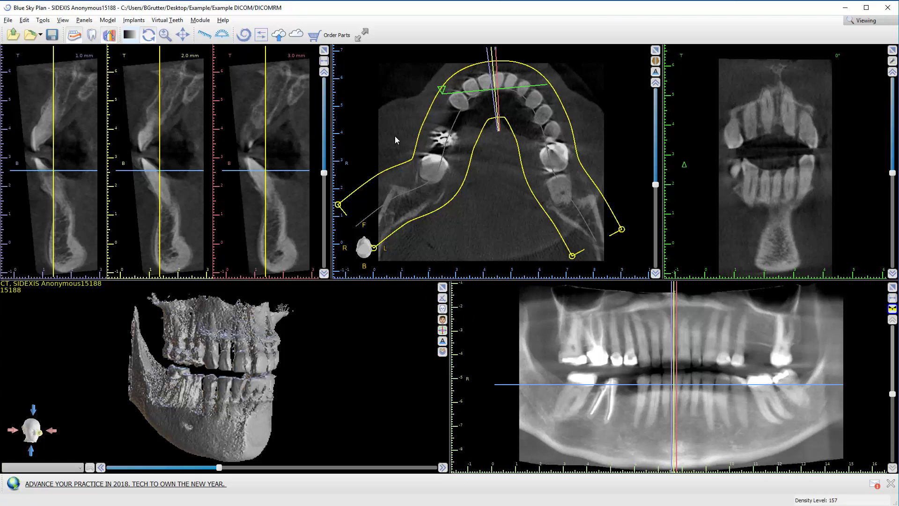
Step: Examine the cross-sections along the front of the arch and move the axial slice up to the upper tooth roots
scroll(170, 147, "down", 1)
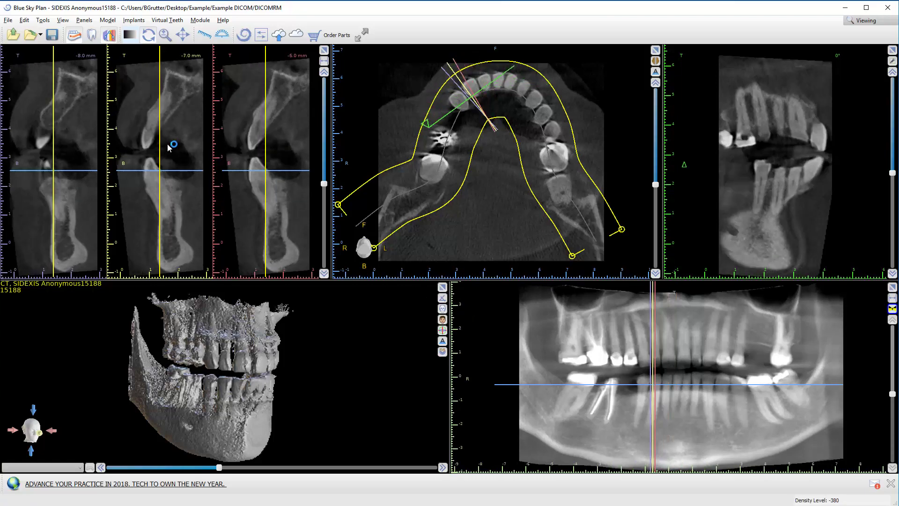
scroll(168, 147, "down", 15)
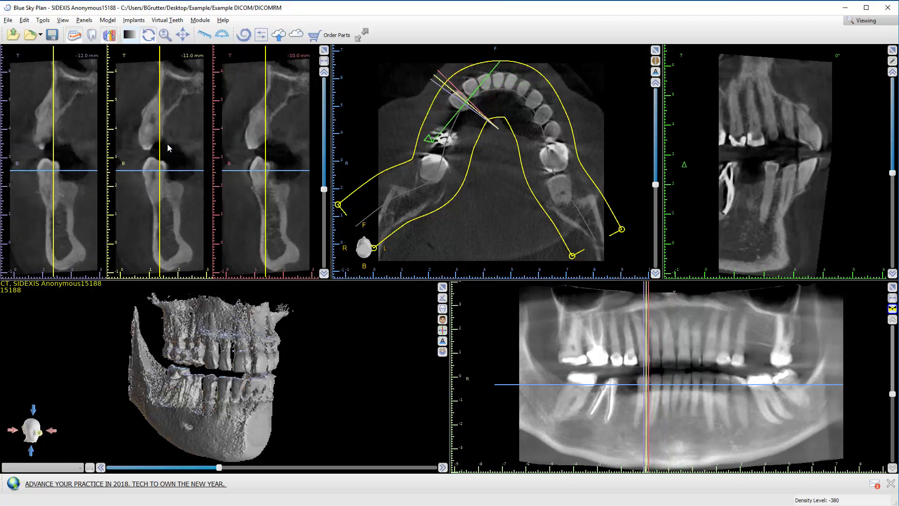
scroll(169, 146, "up", 8)
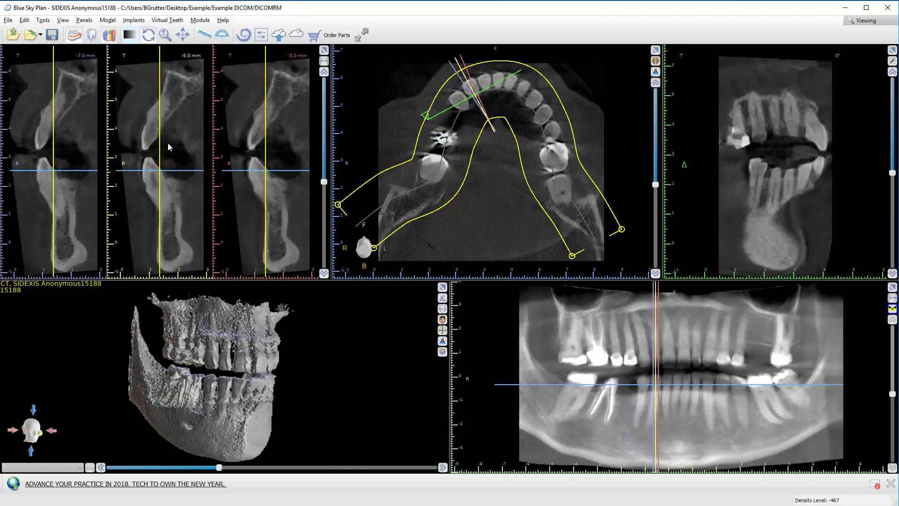
left_click(167, 132)
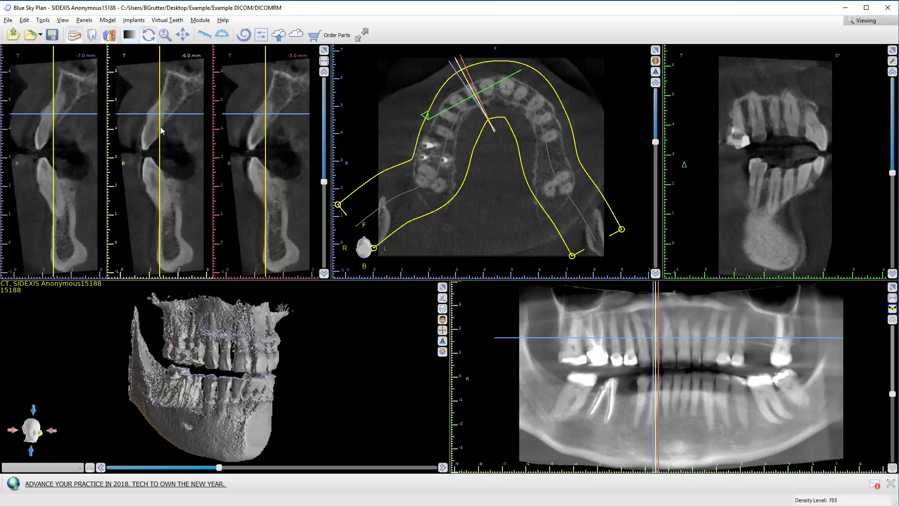
Step: Move the cross-sections to the patient's left molar region and narrow the panoramic curve's band closely around the dental arch
left_click(163, 112)
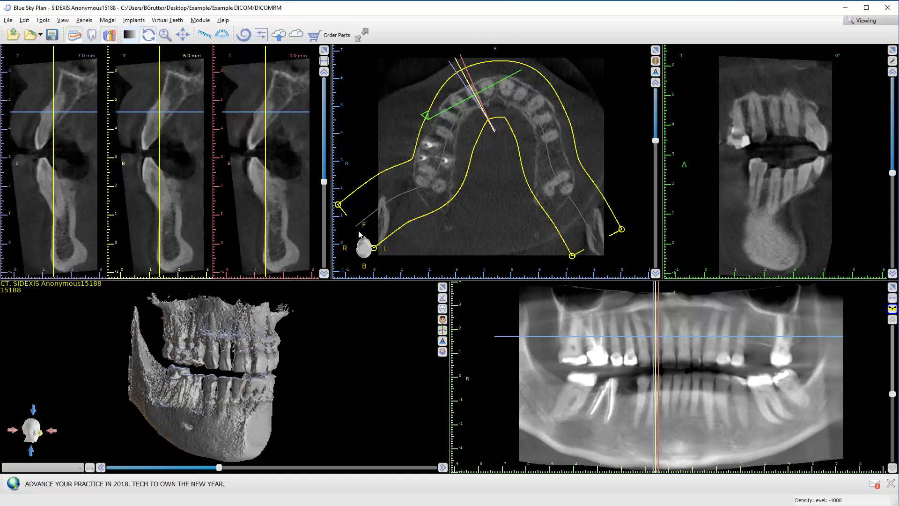
scroll(363, 230, "up", 3)
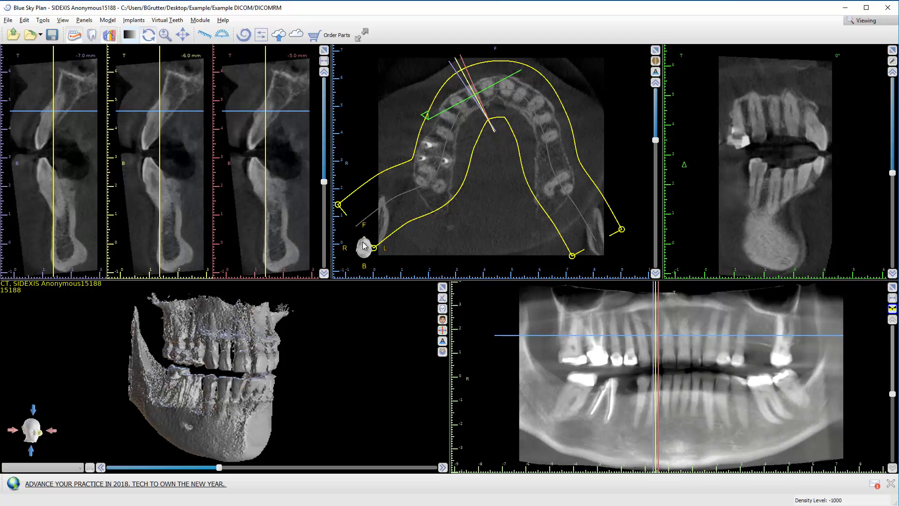
left_click(550, 157)
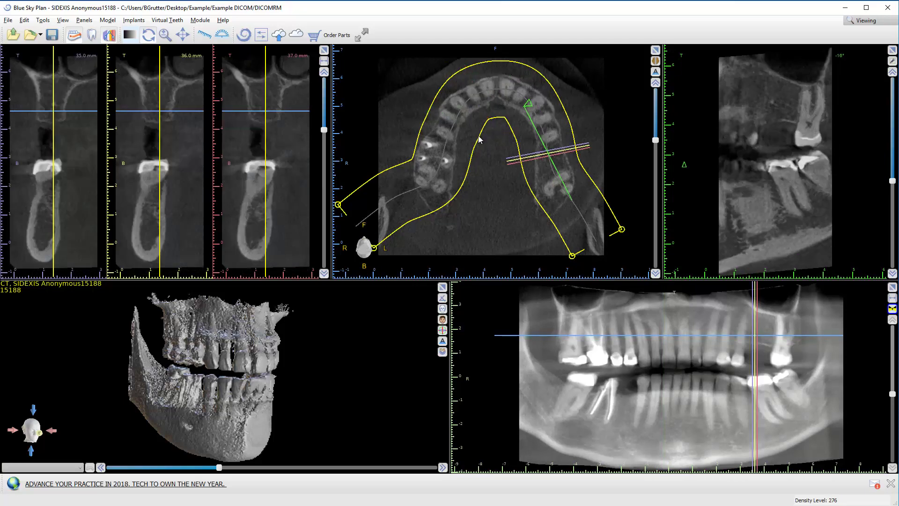
left_click_drag(375, 249, 365, 239)
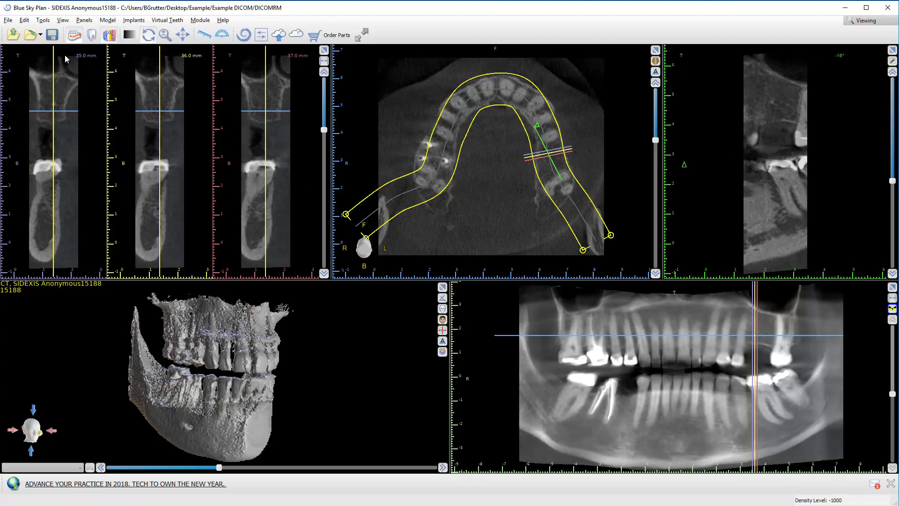
left_click(128, 21)
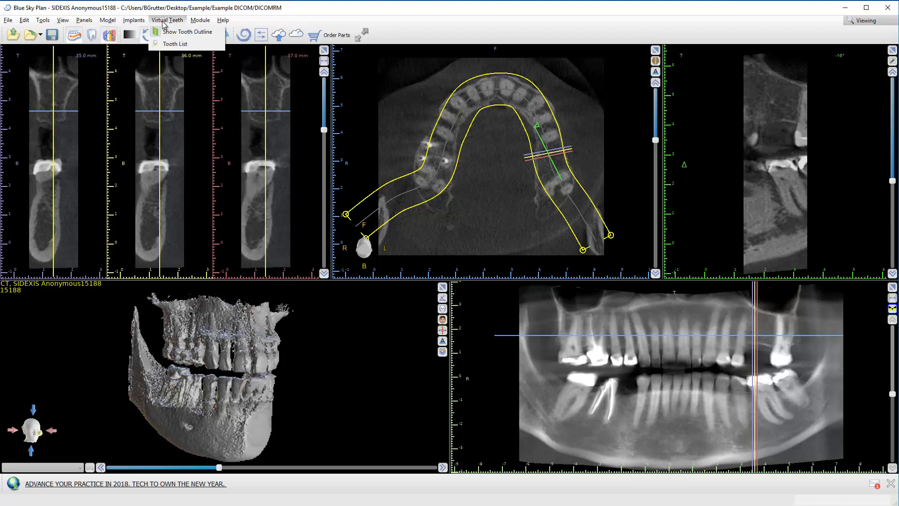
mouse_move(102, 21)
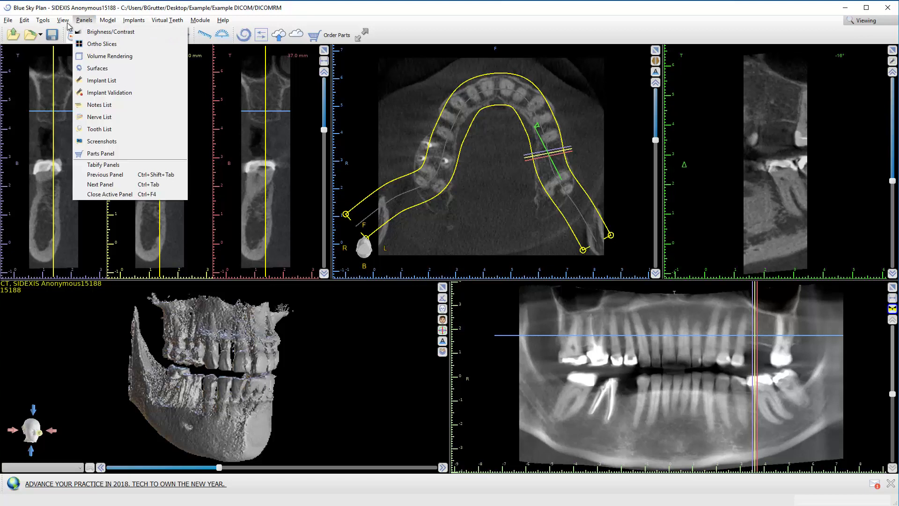
mouse_move(50, 24)
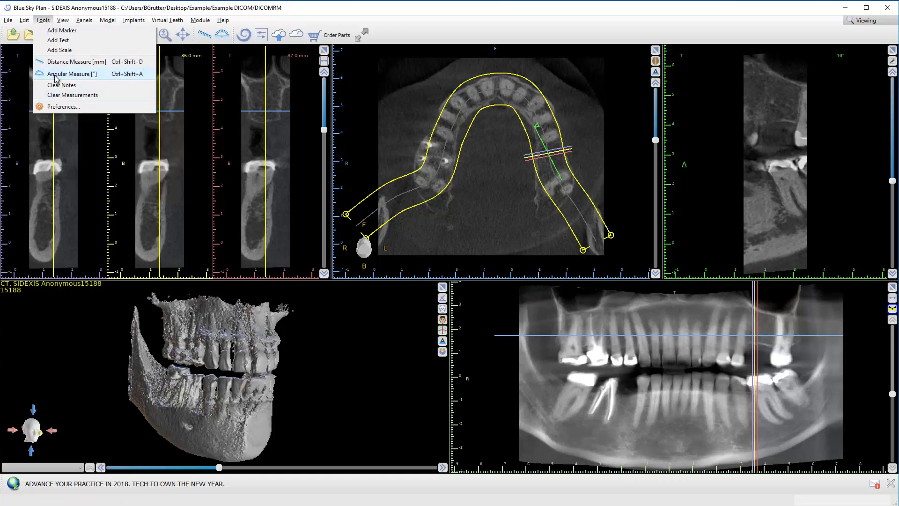
left_click(45, 21)
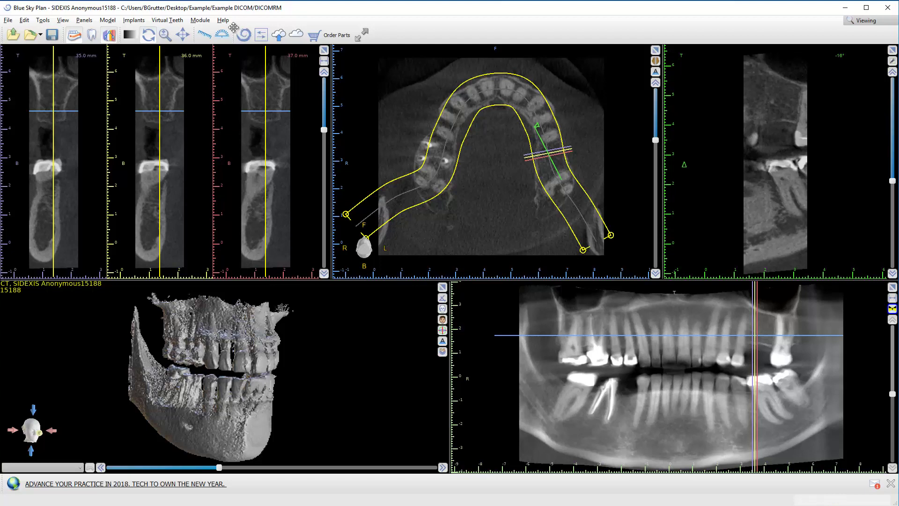
Step: Switch to the Surgical Guide module's Advanced mode and apply the Implant Tangential 3 perspective
left_click(197, 23)
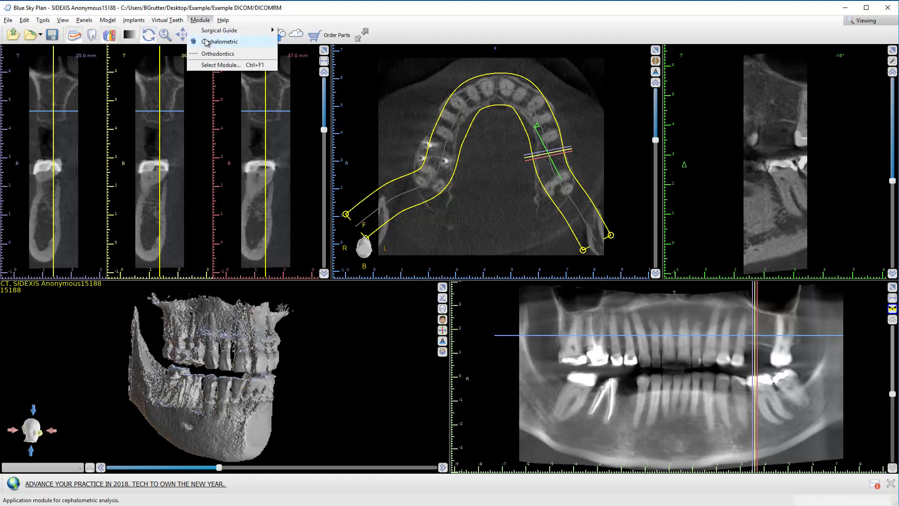
mouse_move(220, 30)
left_click(296, 57)
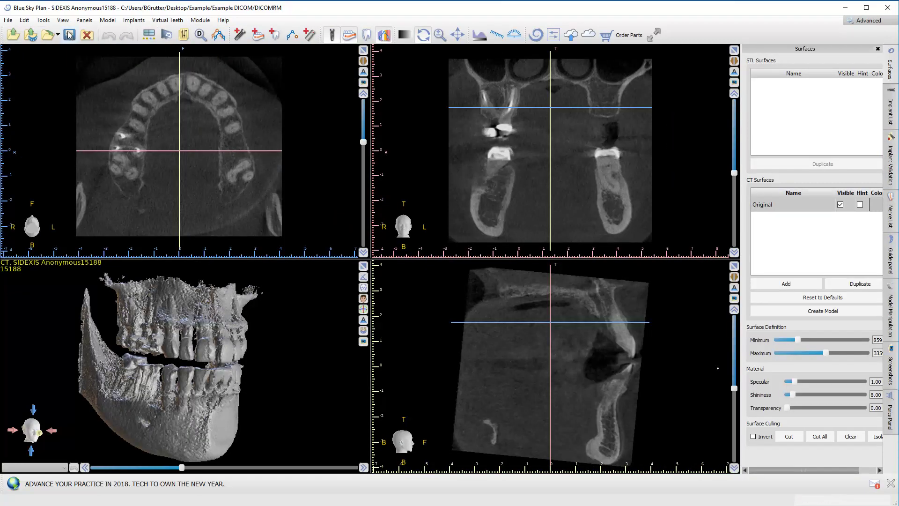
left_click(85, 21)
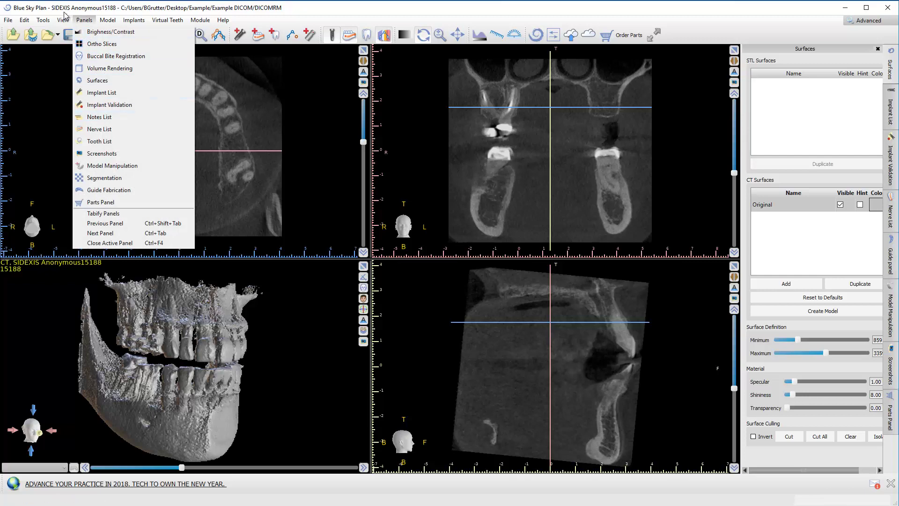
key("Escape")
left_click(63, 20)
mouse_move(86, 50)
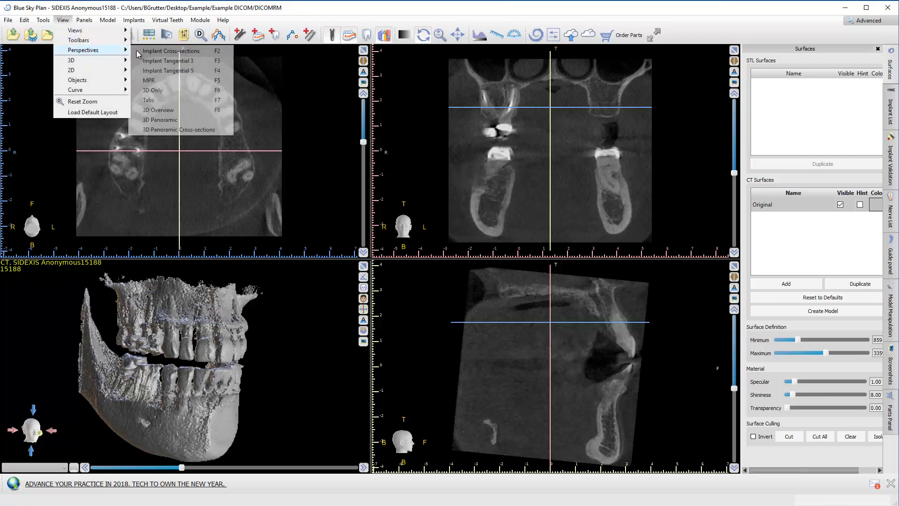
left_click(161, 62)
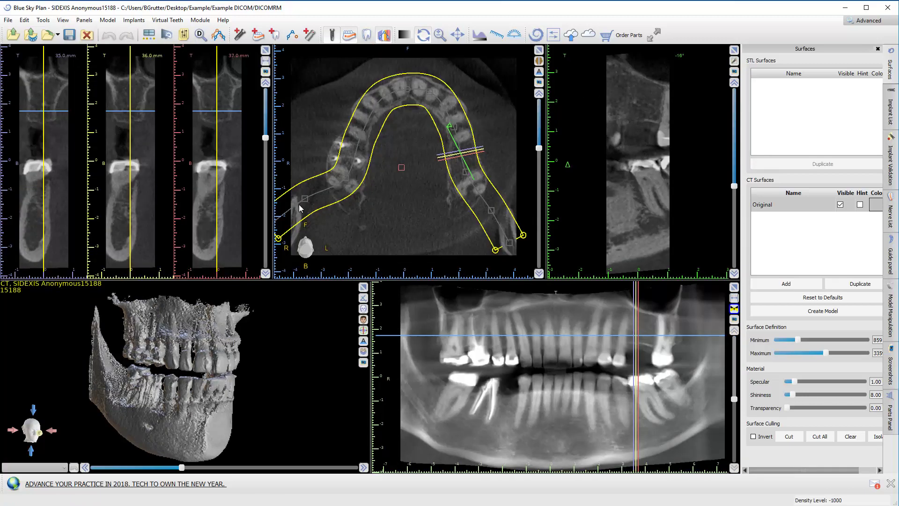
Step: Reposition the panoramic curve's control points at the patient's right rear end so the curve runs straight back from the molars
left_click_drag(303, 202, 319, 222)
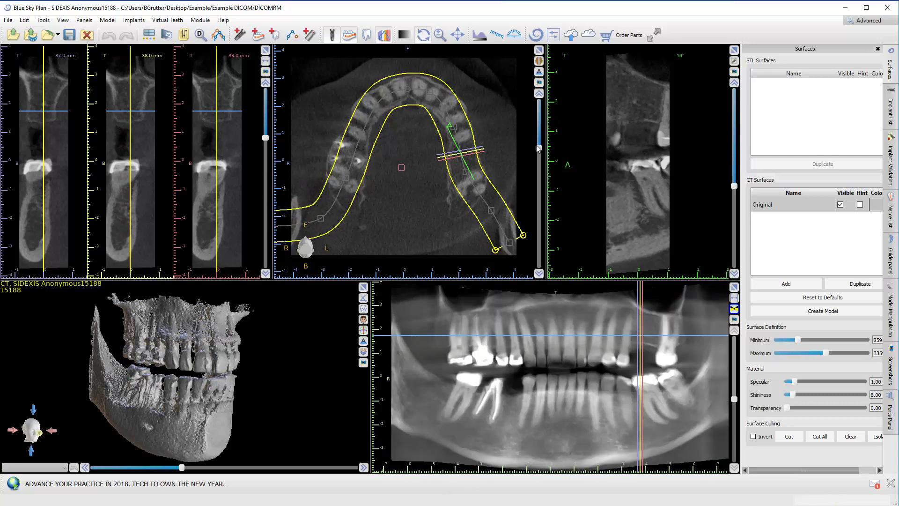
scroll(397, 228, "down", 2)
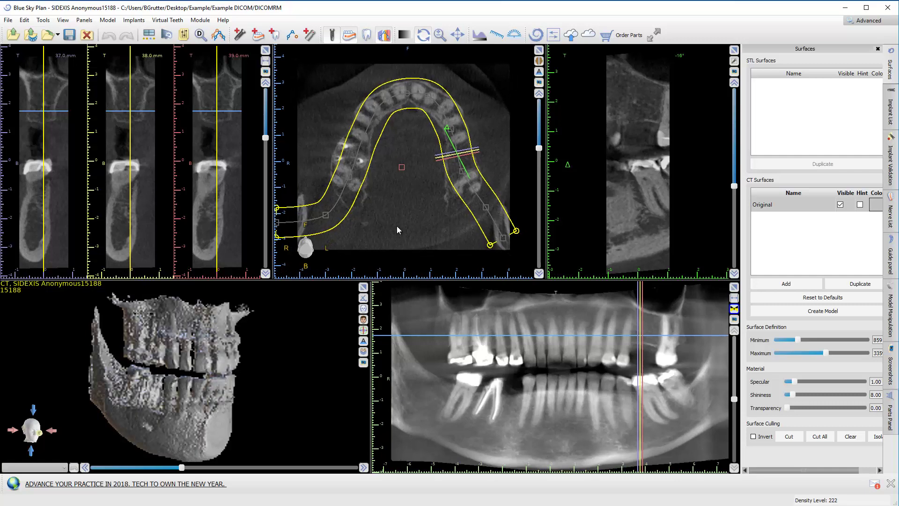
scroll(399, 178, "up", 3)
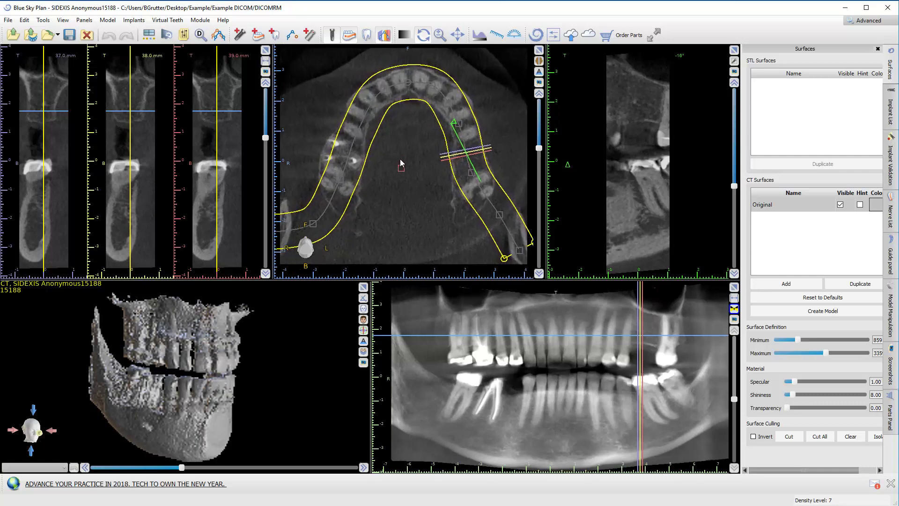
scroll(403, 164, "down", 2)
scroll(402, 159, "up", 1)
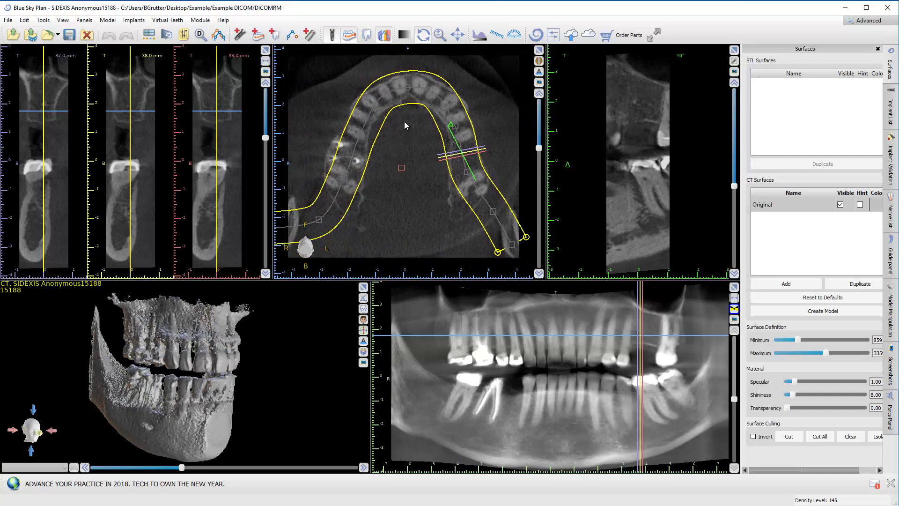
scroll(392, 183, "down", 3)
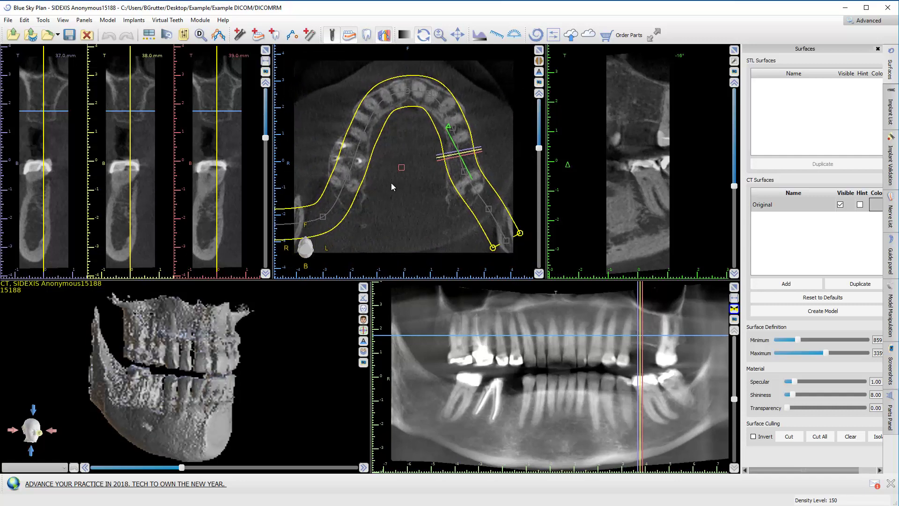
left_click_drag(315, 209, 332, 229)
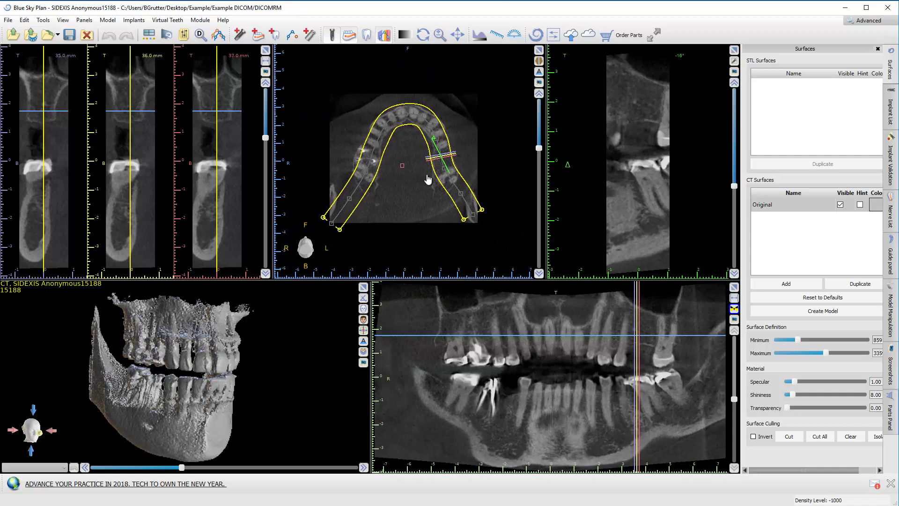
scroll(401, 179, "up", 3)
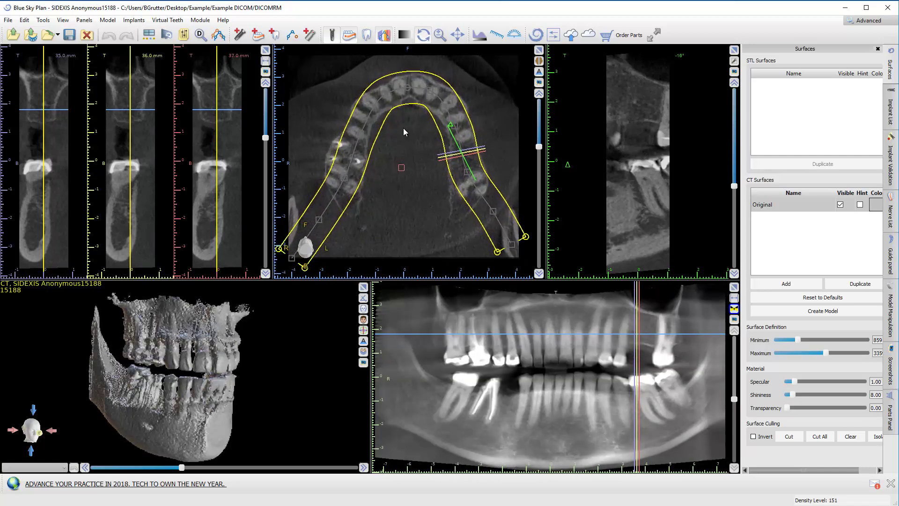
Step: Return to the Surgical Guide module's Viewing mode
left_click(200, 22)
mouse_move(237, 31)
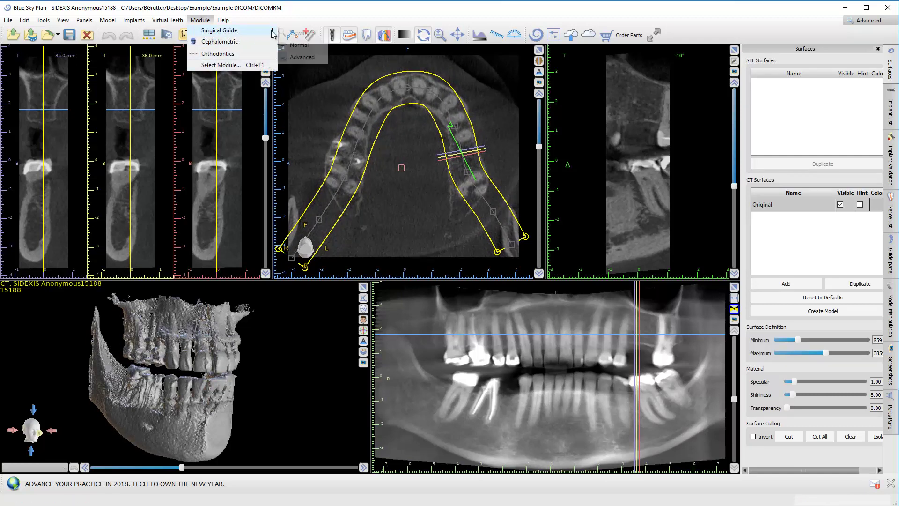
left_click(298, 32)
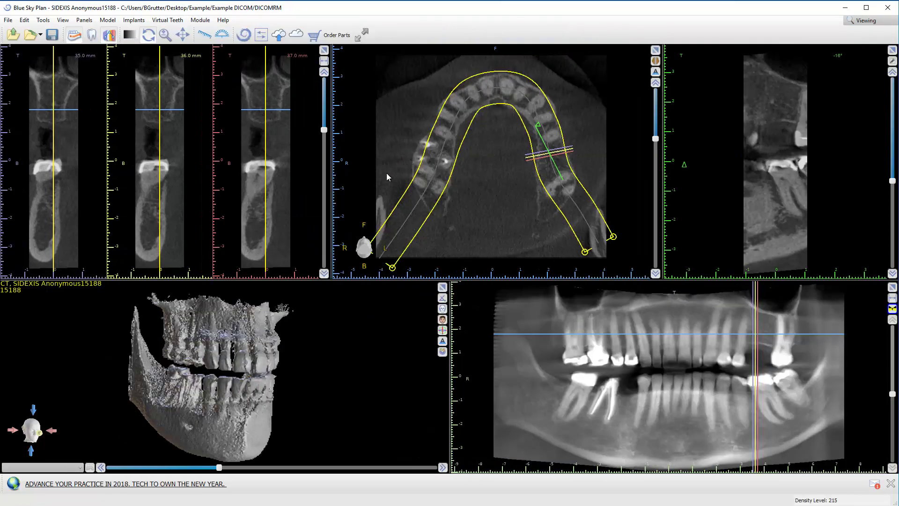
Step: Browse the cross-sections forward from the left molars, the axial slices through the upper roots, and the panoramic layer inward
scroll(151, 162, "down", 3)
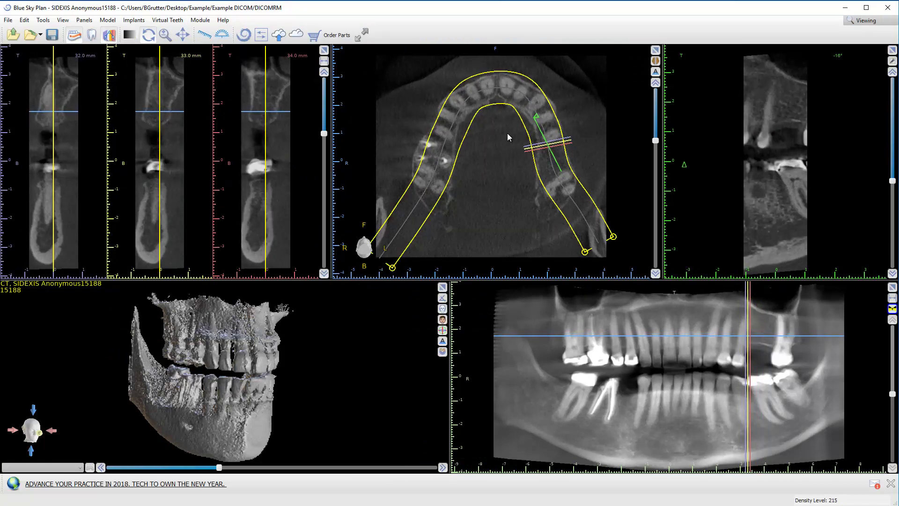
scroll(507, 133, "up", 4)
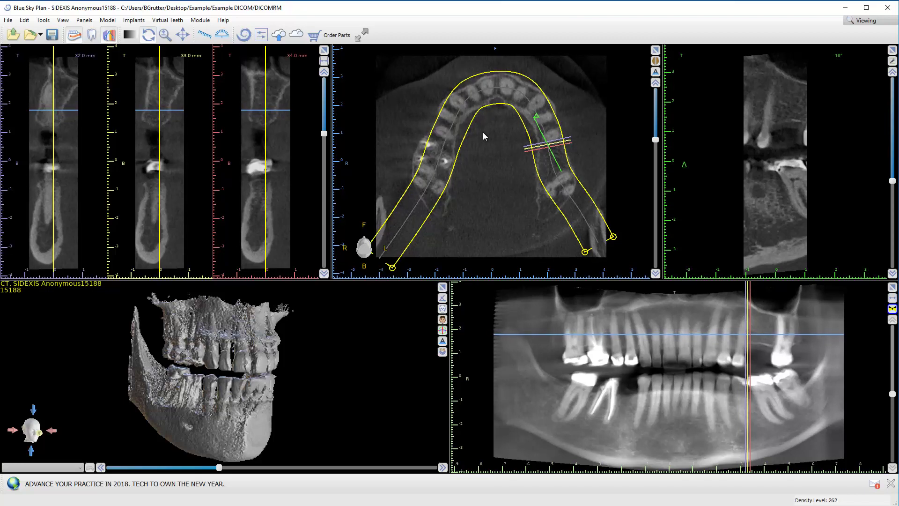
scroll(484, 135, "up", 1)
scroll(114, 171, "down", 1)
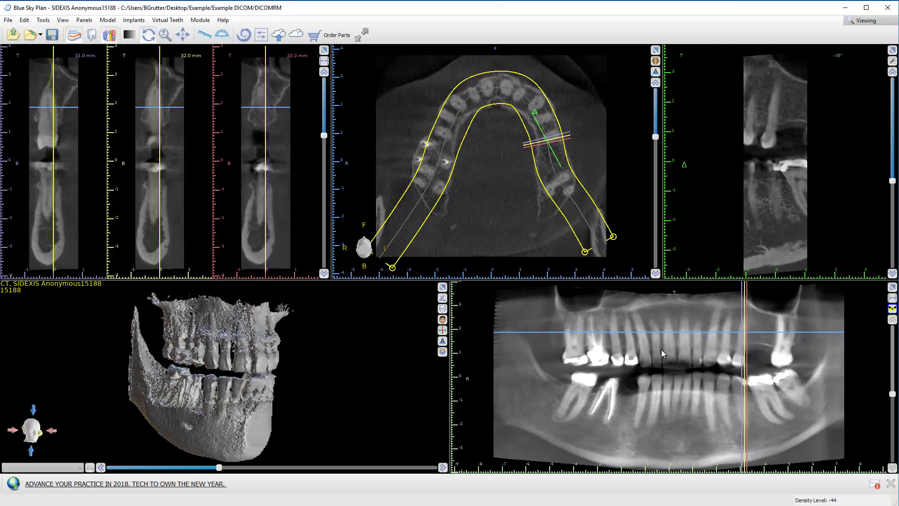
scroll(672, 363, "down", 4)
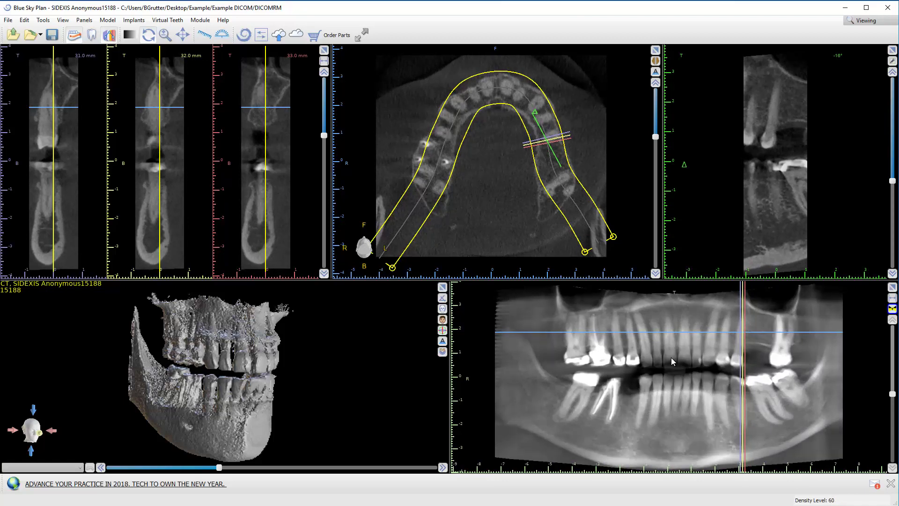
scroll(671, 358, "down", 1)
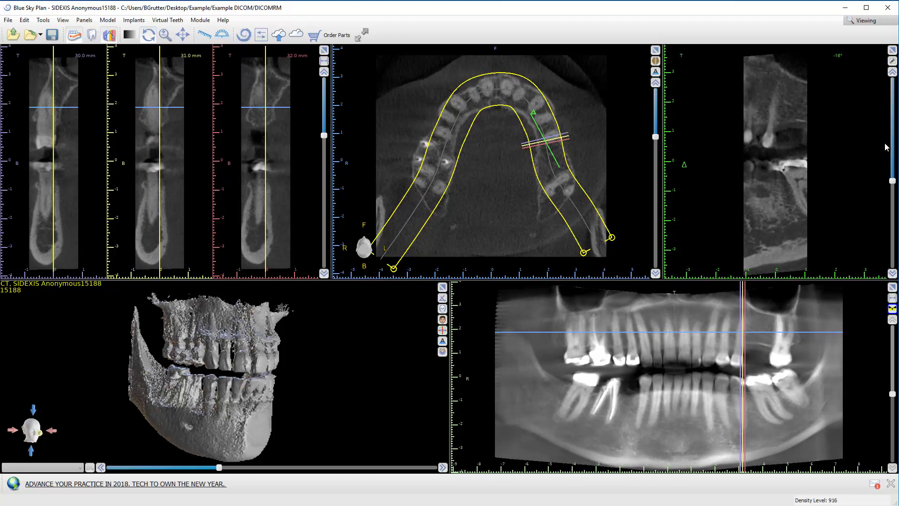
Step: Examine the upper left premolar by rotating the tangential slice around it, and turn the 3D model to face the front
scroll(795, 190, "up", 5)
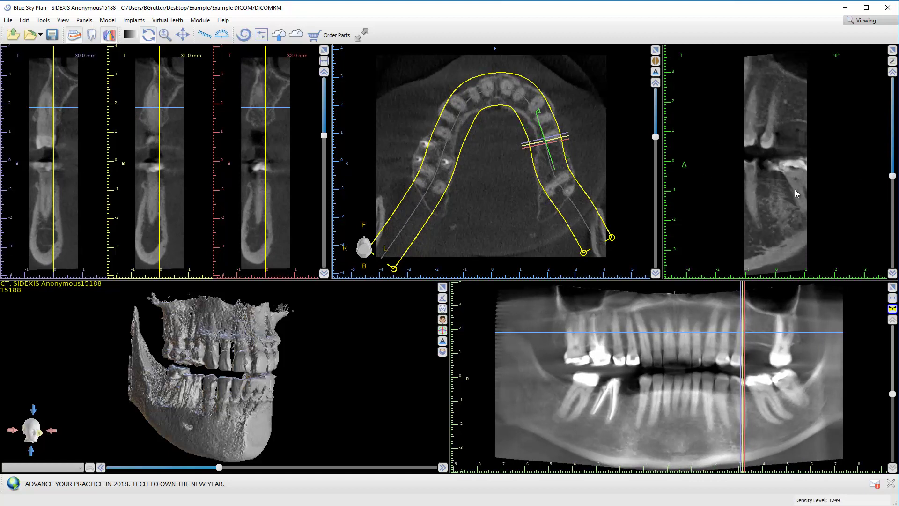
scroll(795, 189, "up", 15)
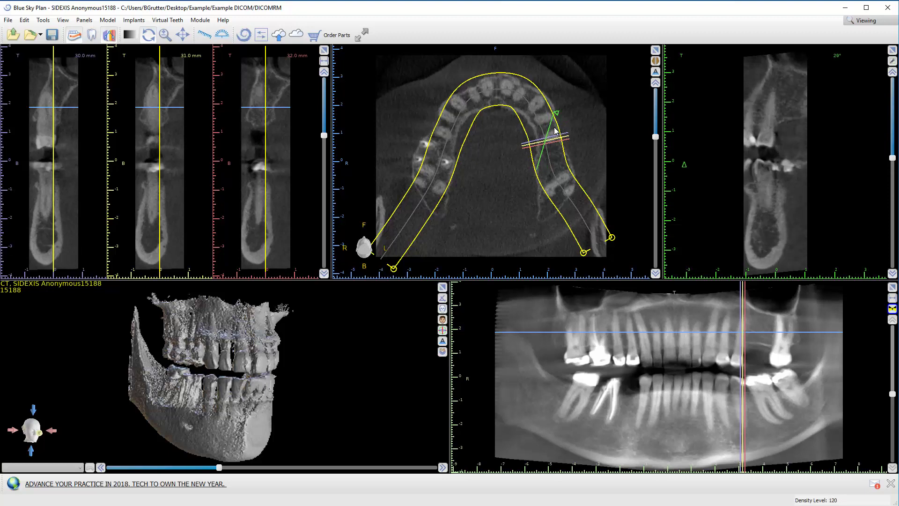
left_click_drag(541, 142, 557, 137)
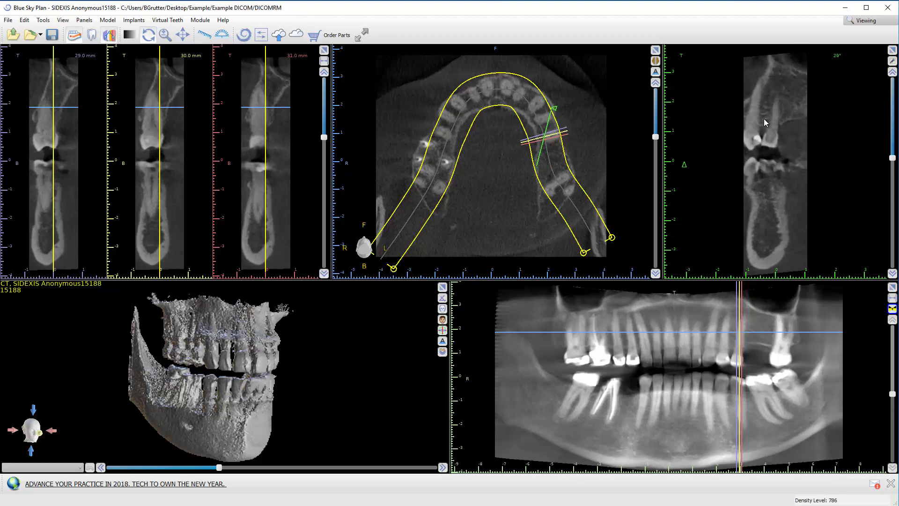
scroll(781, 133, "down", 20)
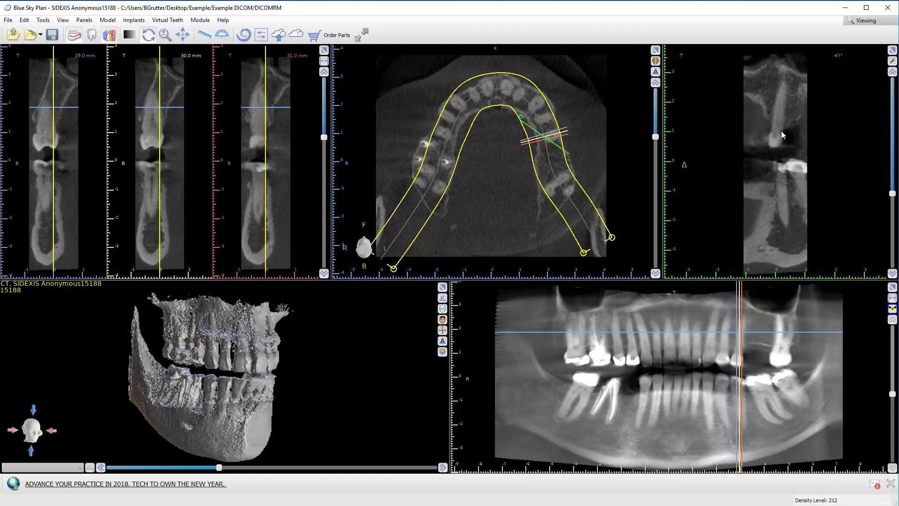
scroll(781, 132, "up", 20)
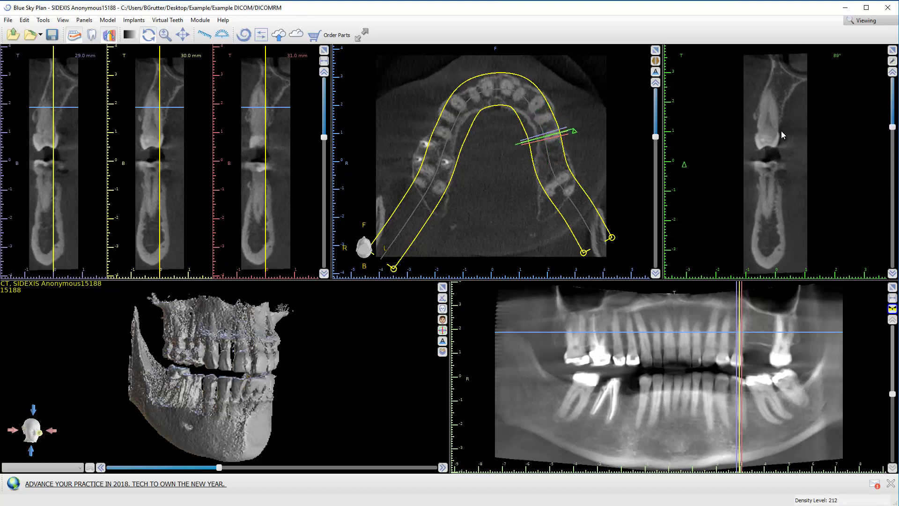
scroll(781, 134, "down", 20)
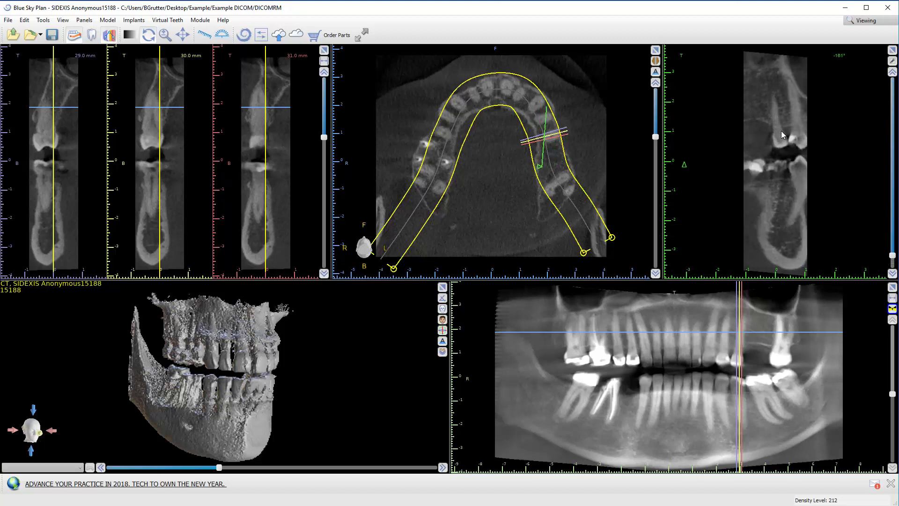
scroll(782, 130, "up", 20)
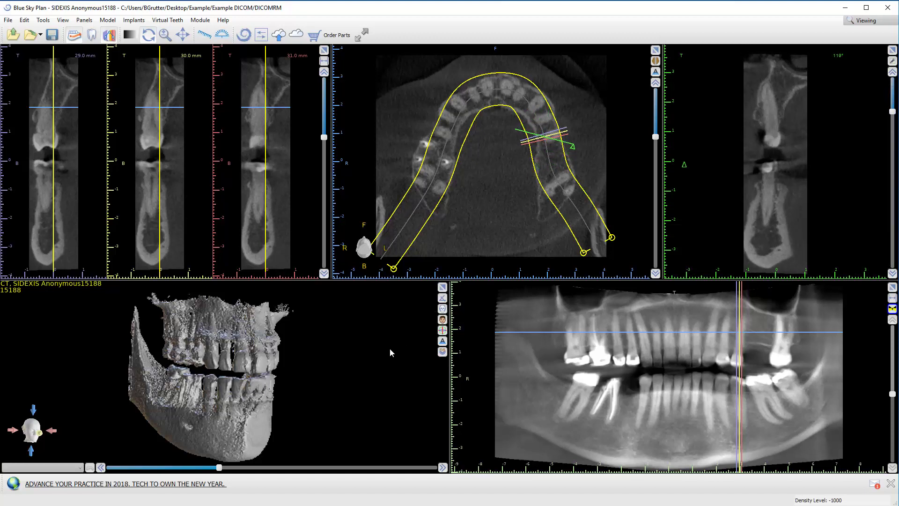
left_click_drag(378, 358, 360, 355)
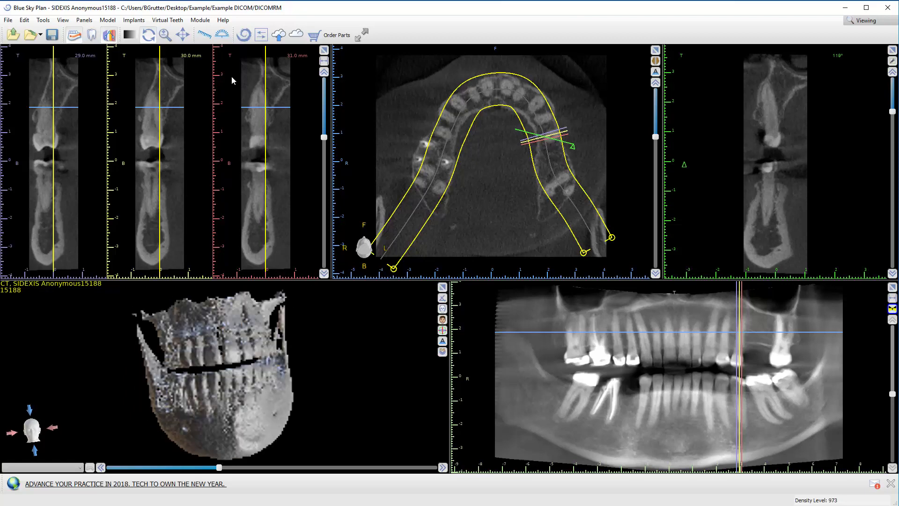
Step: Measure a vertical distance from upper to lower tooth on the 31.0 mm cross-section and a horizontal distance across the upper roots in the panoramic view
left_click(204, 36)
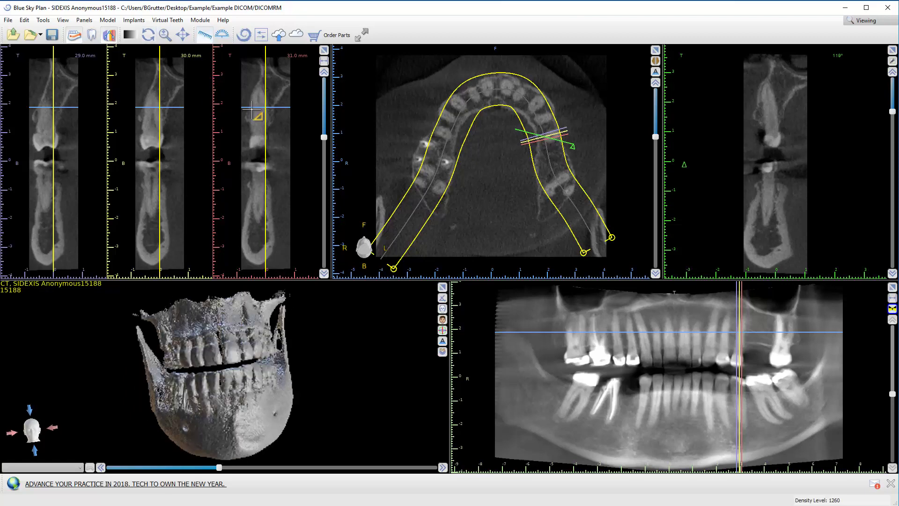
left_click(252, 128)
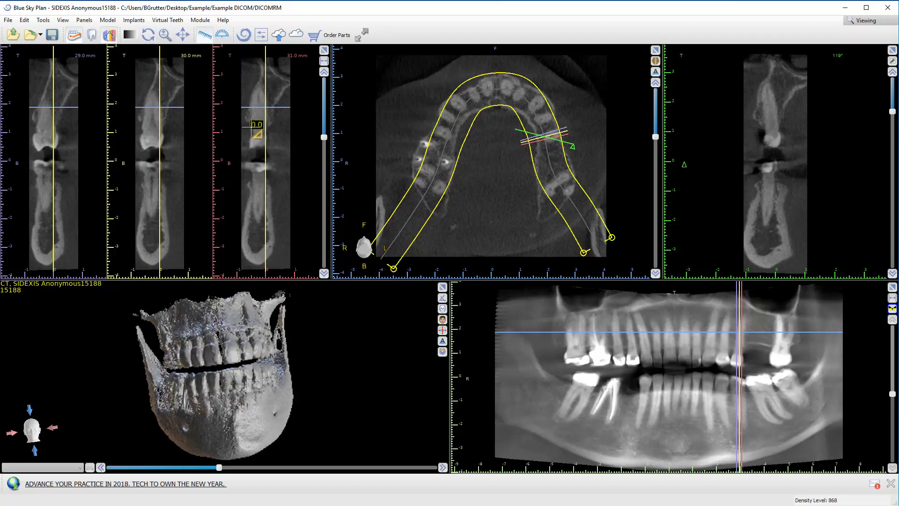
left_click(252, 188)
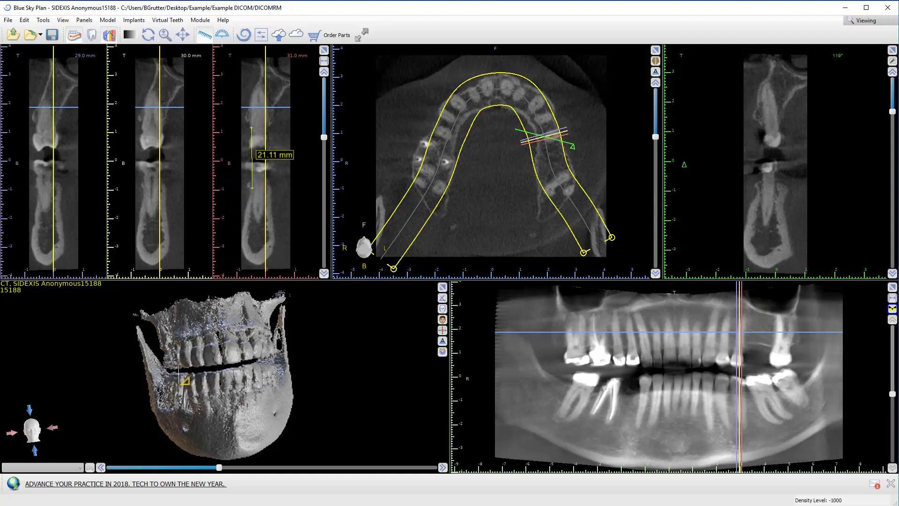
left_click(611, 333)
left_click(693, 332)
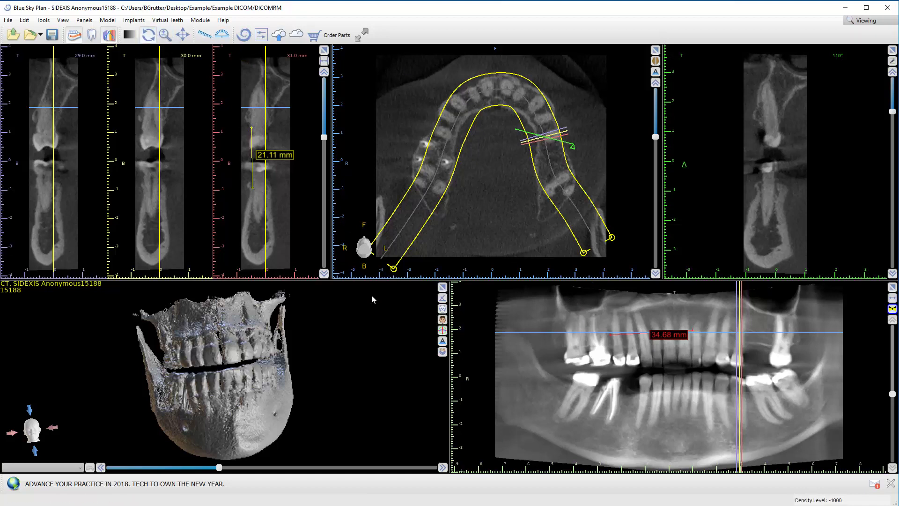
Step: Measure an angle in the panoramic view from the upper right molar's root, with its vertex at the lower right molar, to the lower front teeth
left_click_drag(278, 341, 459, 300)
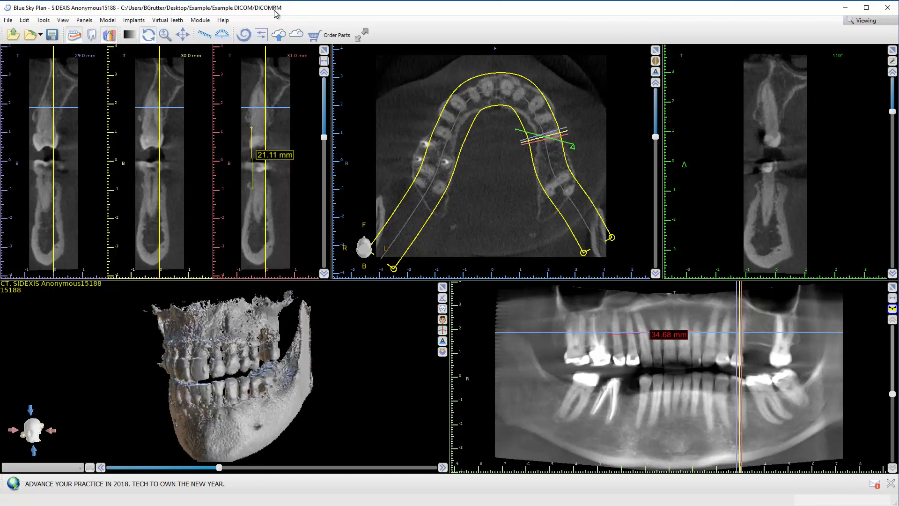
left_click(222, 35)
left_click(596, 325)
left_click(568, 394)
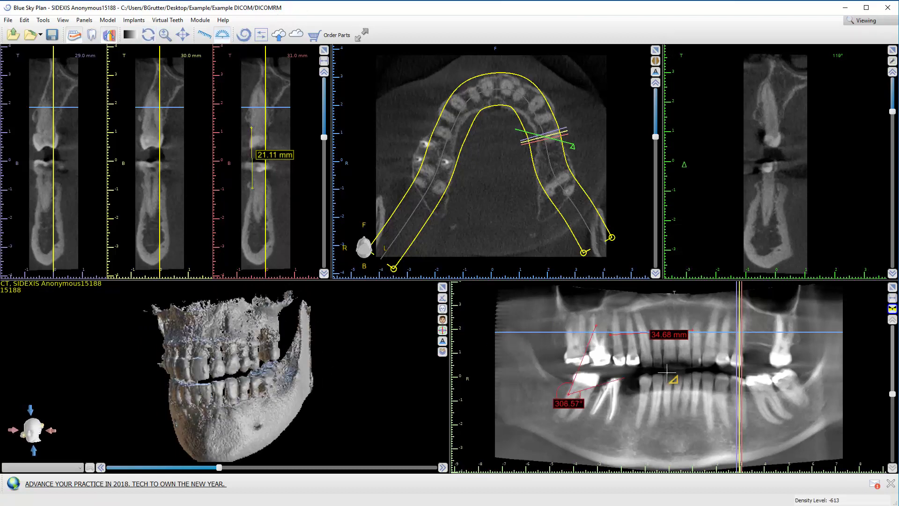
left_click(685, 380)
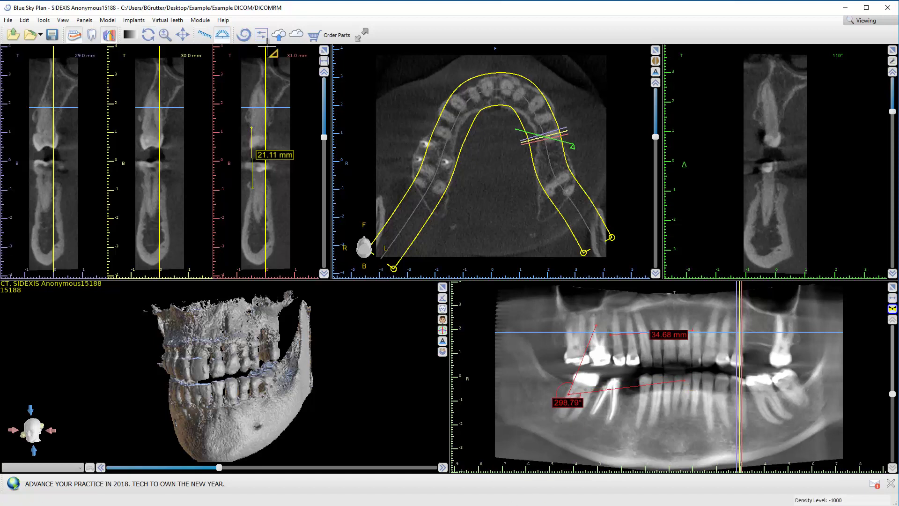
Step: Lower the axial slice to the level of the lower teeth and adjust the panoramic view's brightness and contrast for a darker, higher-contrast image
left_click(183, 36)
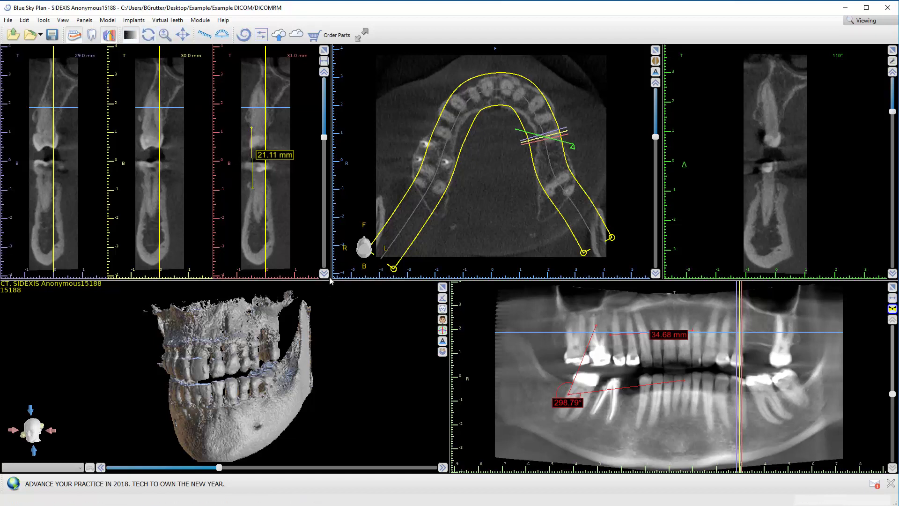
left_click(249, 176)
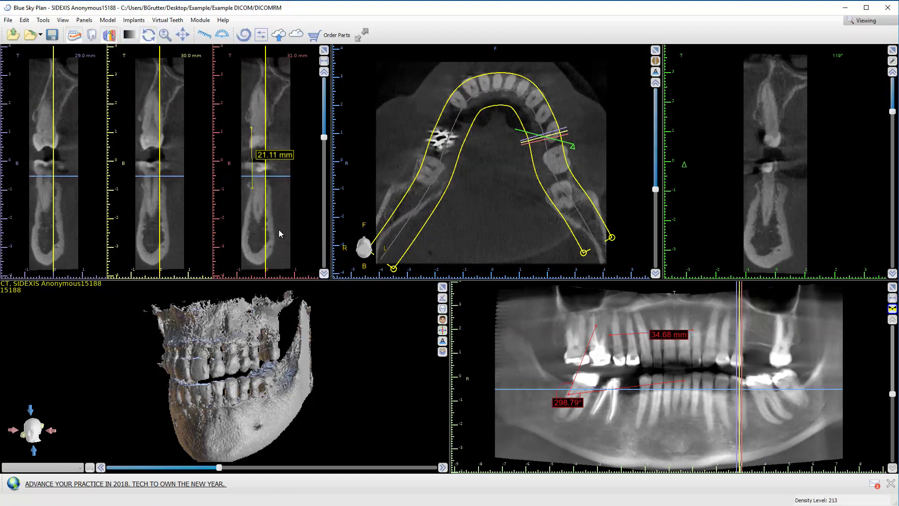
scroll(279, 231, "down", 1)
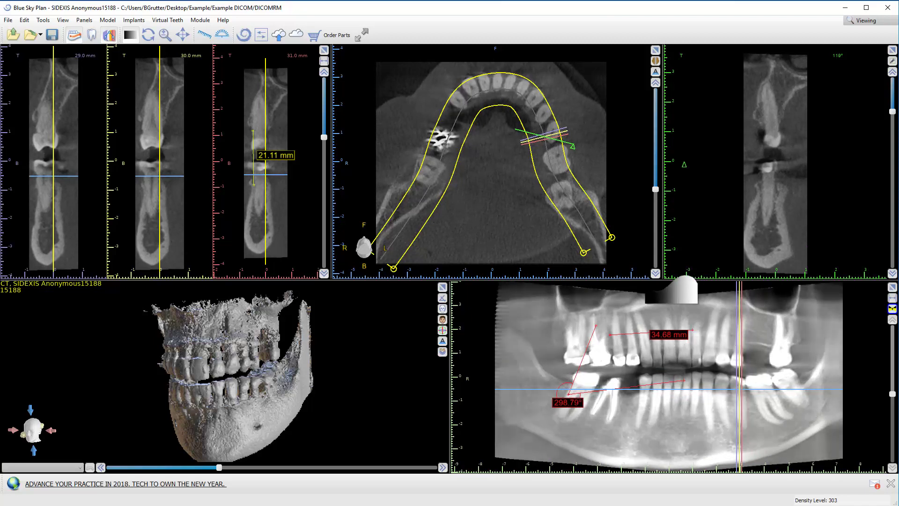
left_click_drag(480, 477, 547, 371)
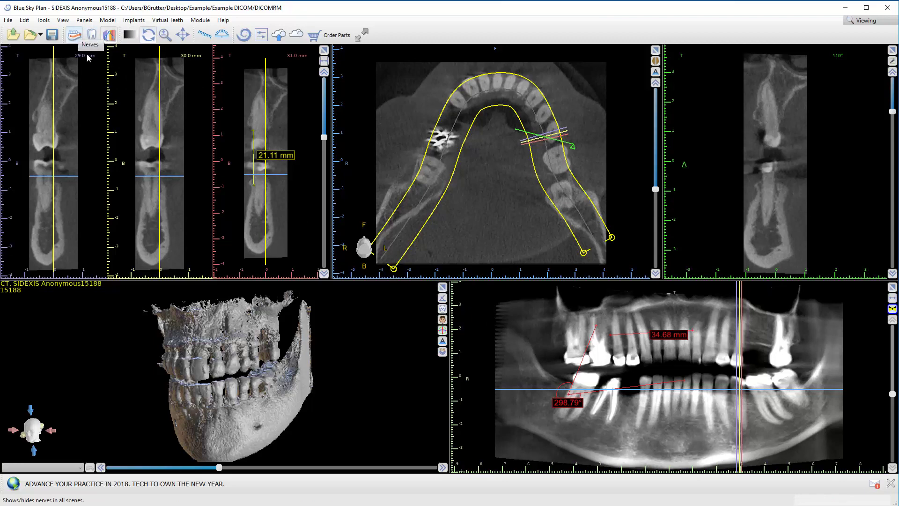
Step: Inspect the 3D model from the patient's left side and from the front, and review the available modules and Surgical Guide modes
left_click_drag(277, 408, 262, 304)
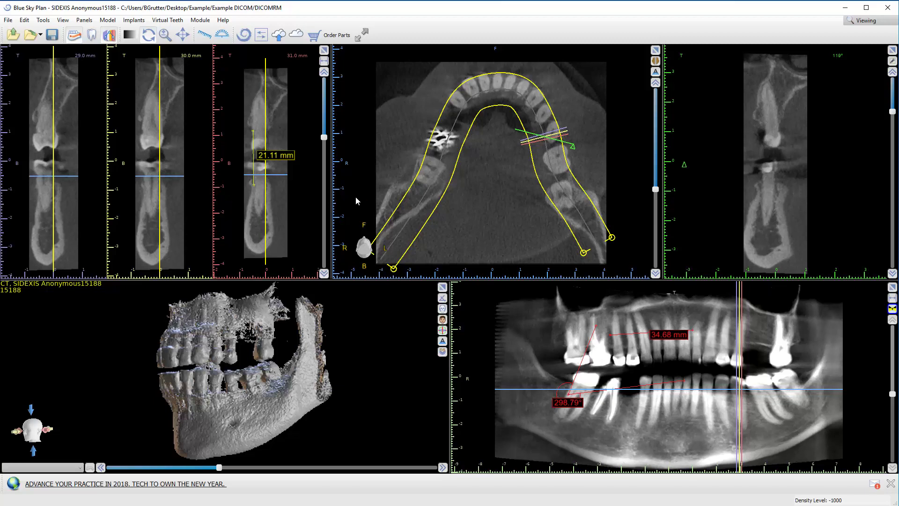
left_click_drag(365, 380, 215, 272)
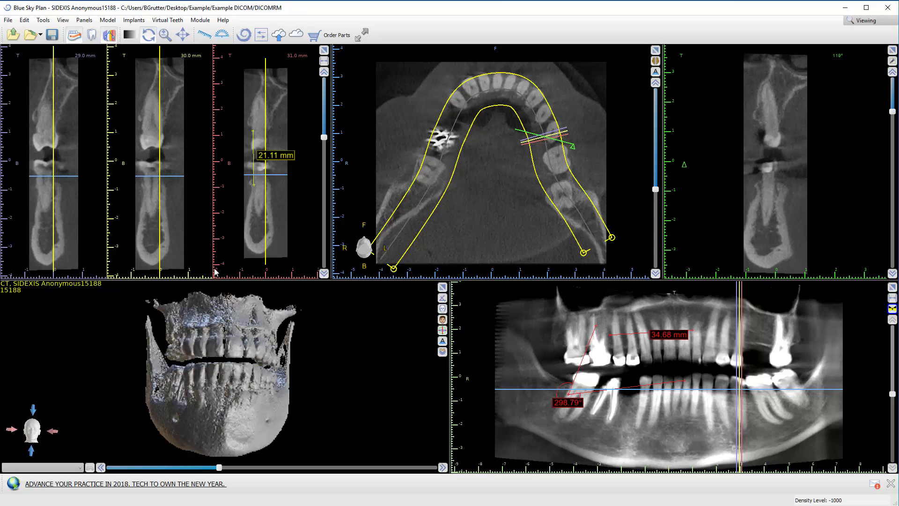
left_click(200, 20)
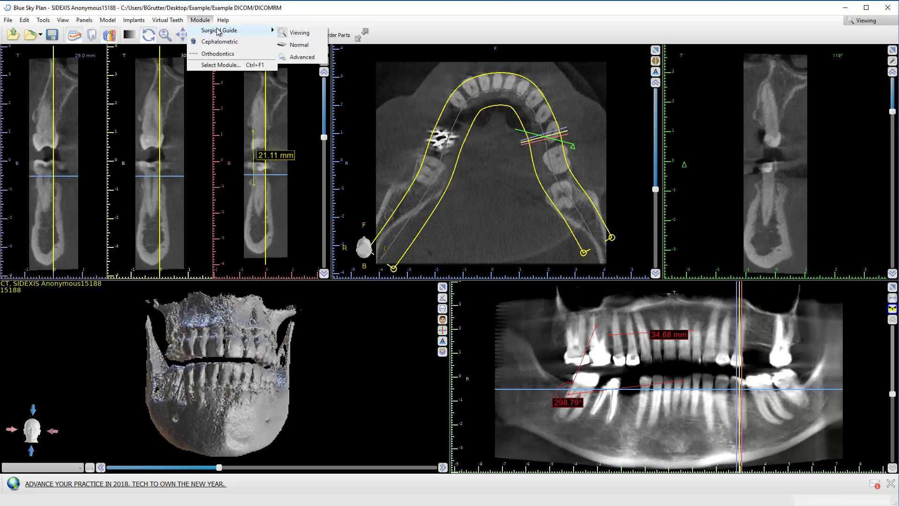
left_click(202, 22)
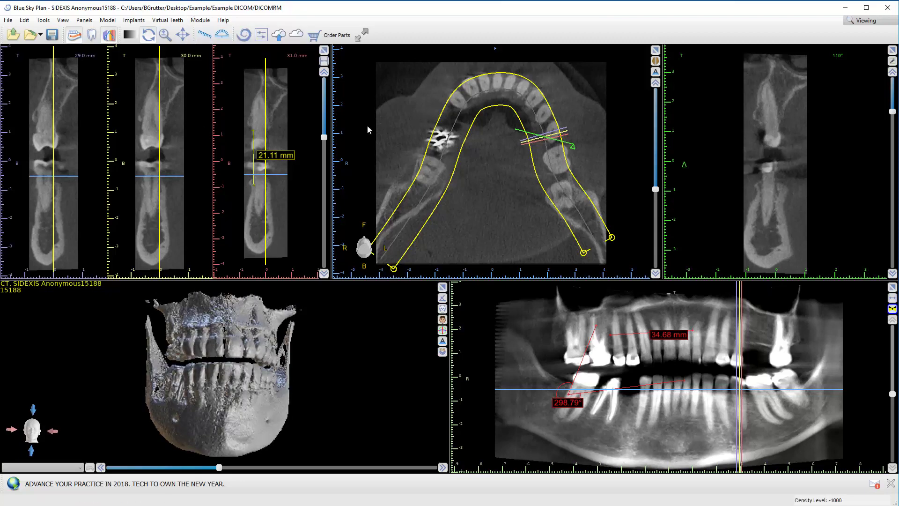